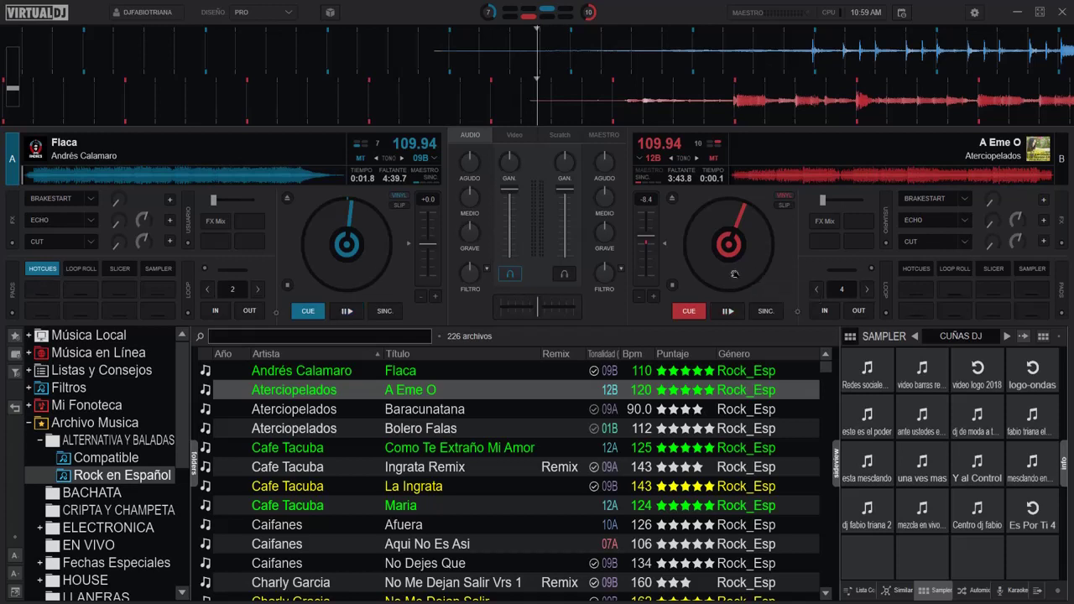
# Cycle the skin layout through ESENCIAL, INICIAL and ESENCIAL again, ending on PRO
pyautogui.click(287, 12)
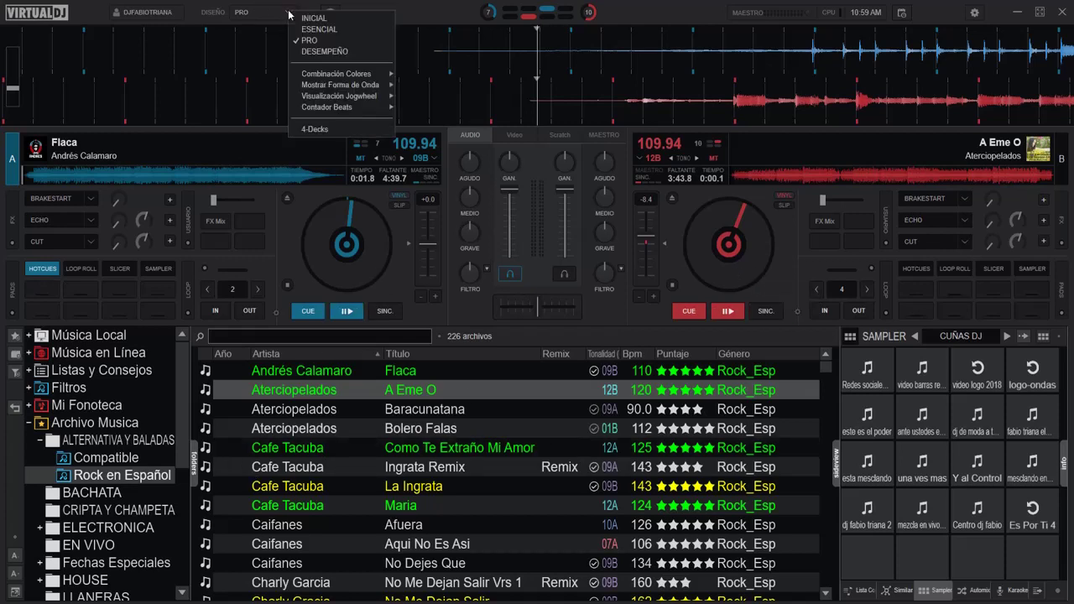
pyautogui.click(335, 30)
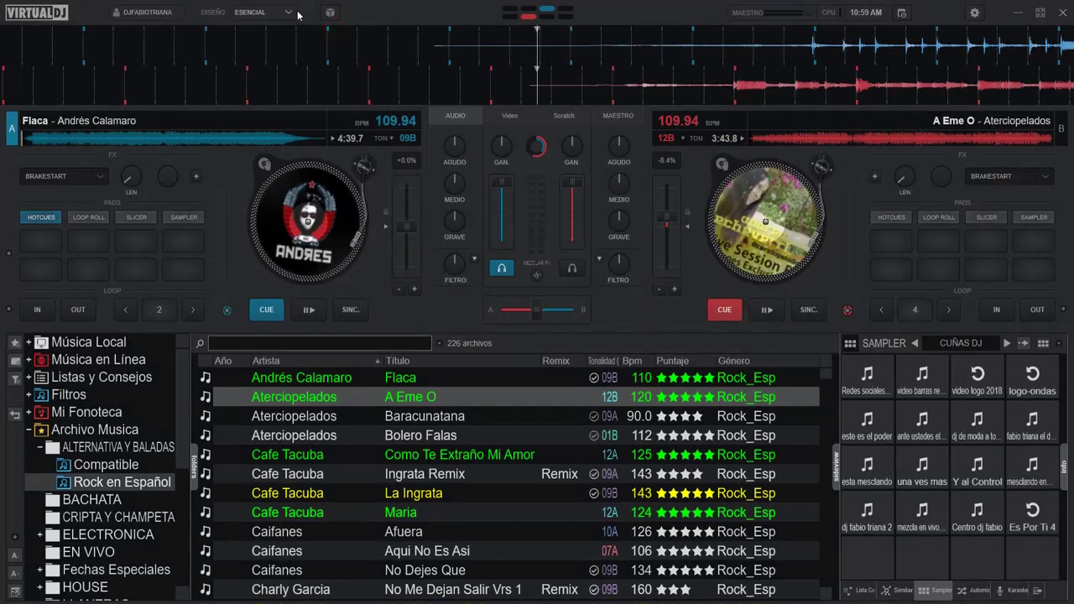
pyautogui.click(296, 12)
pyautogui.click(359, 17)
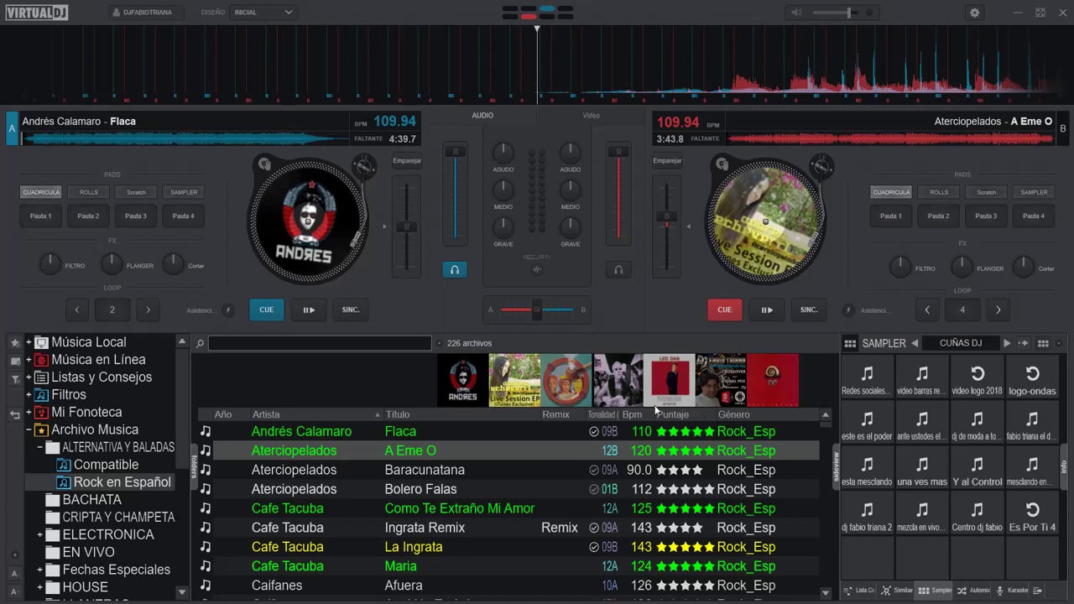
pyautogui.click(288, 14)
pyautogui.click(321, 31)
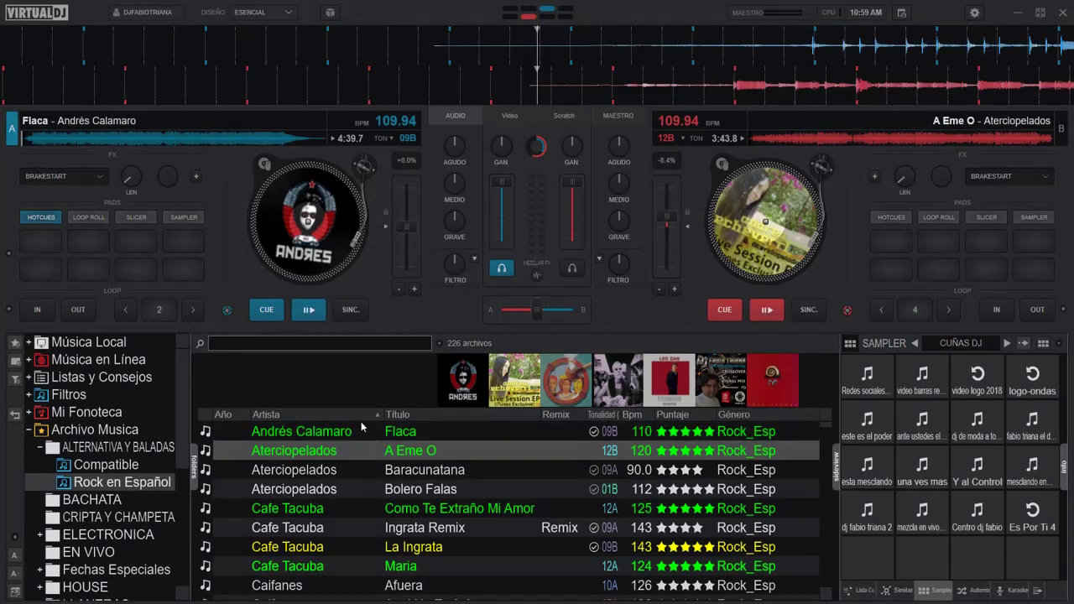
pyautogui.click(289, 15)
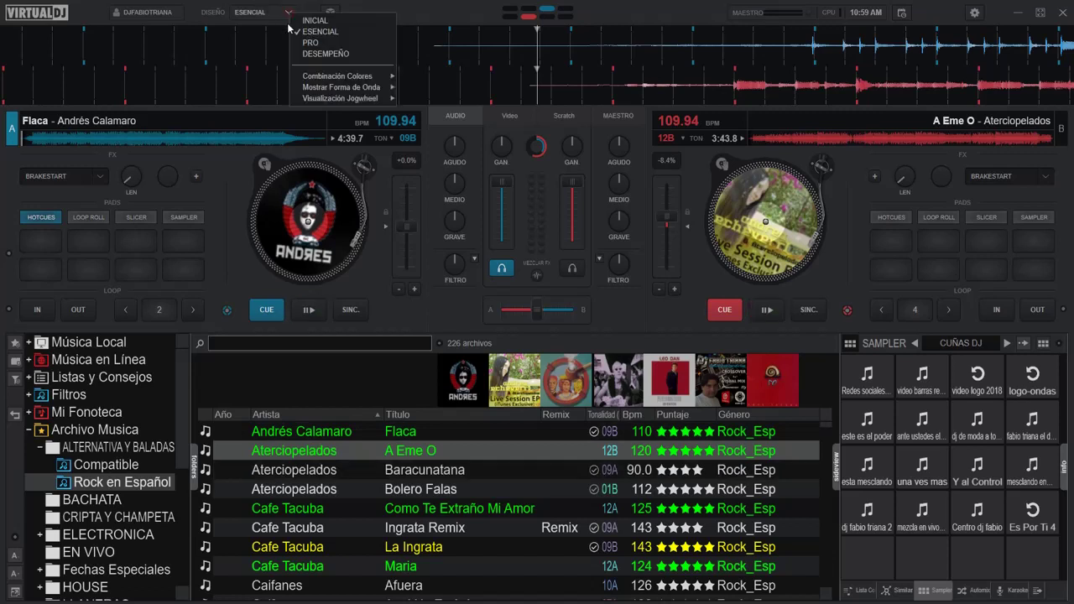
pyautogui.click(350, 43)
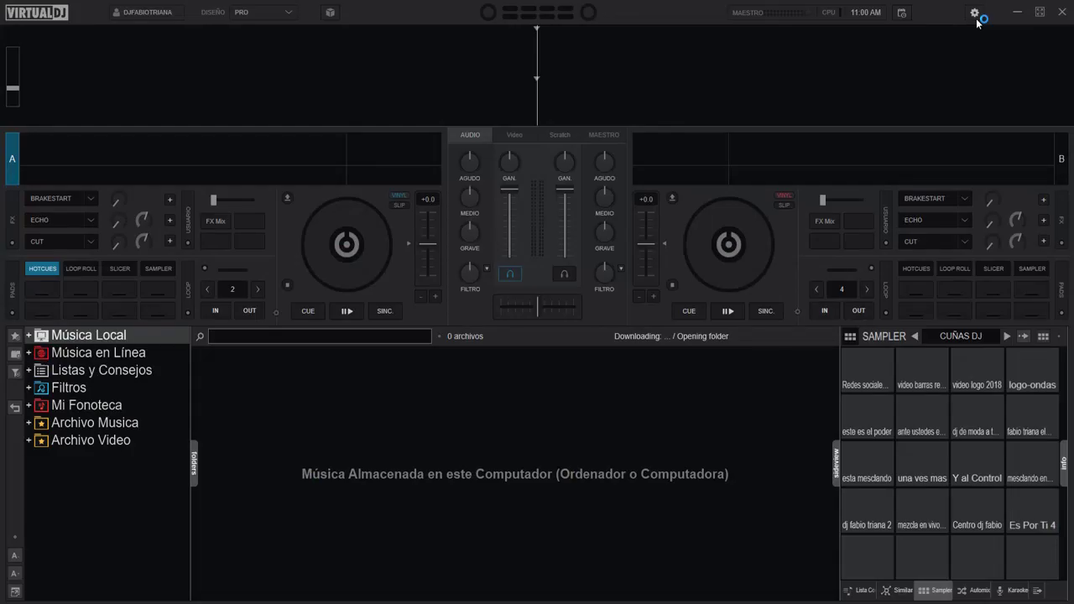
# Switch the skin layout to INICIAL and close the program for a restart
pyautogui.click(290, 12)
pyautogui.click(295, 18)
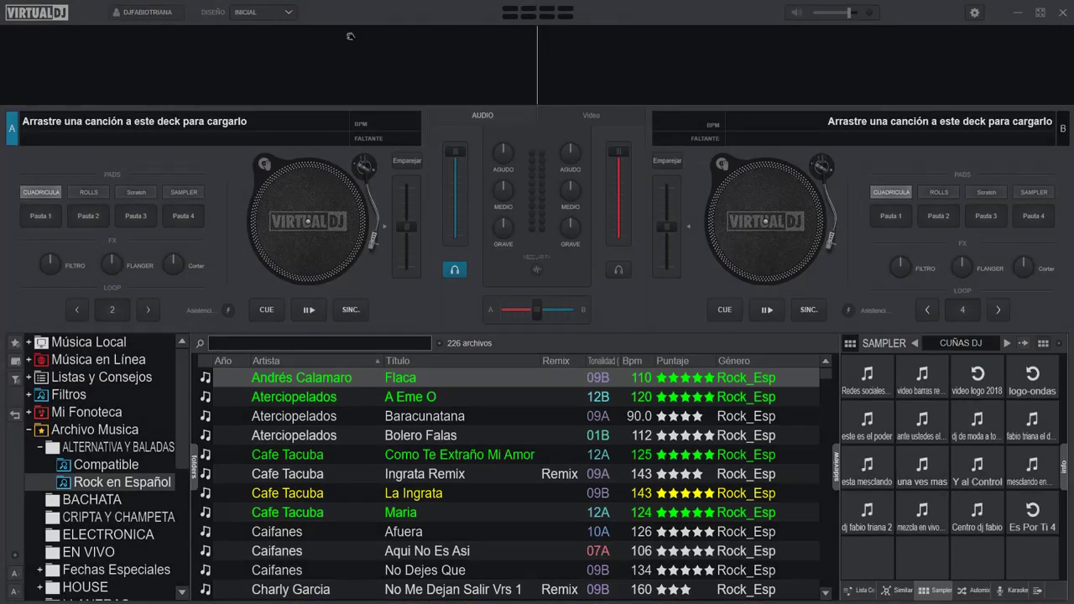
pyautogui.click(1063, 8)
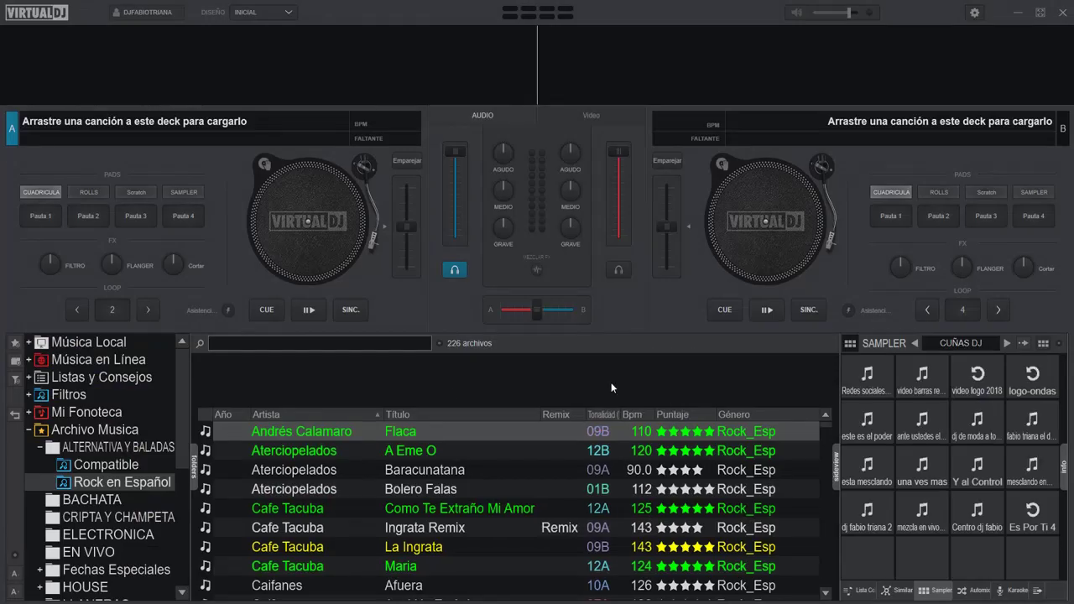
# Switch the layout to ESENCIAL and browse back and forth through the album covers above the song list
pyautogui.click(293, 16)
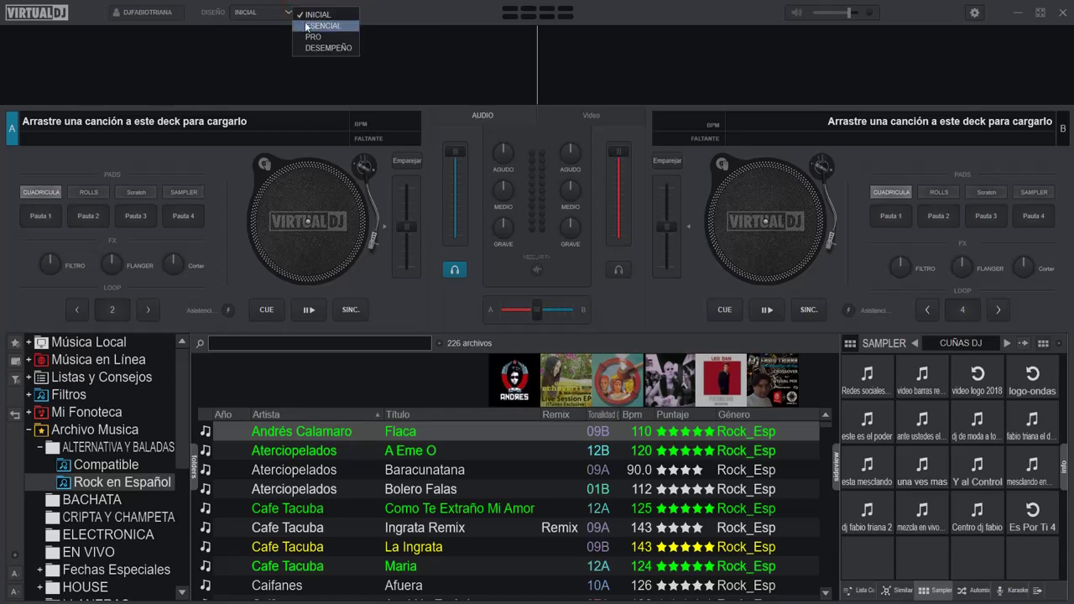
pyautogui.click(305, 22)
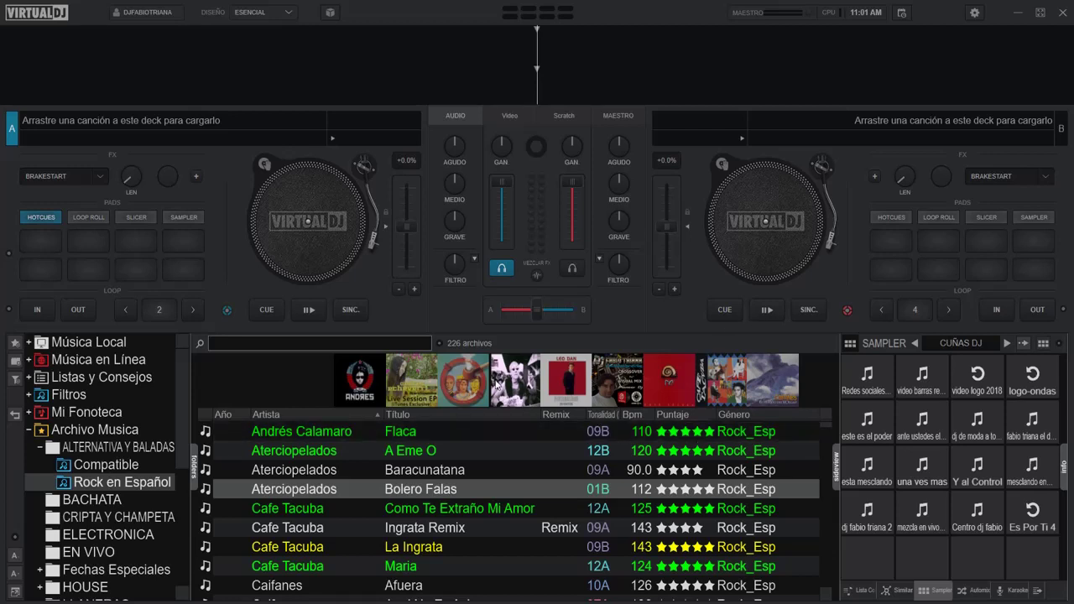
pyautogui.scroll(-7, 552, 388)
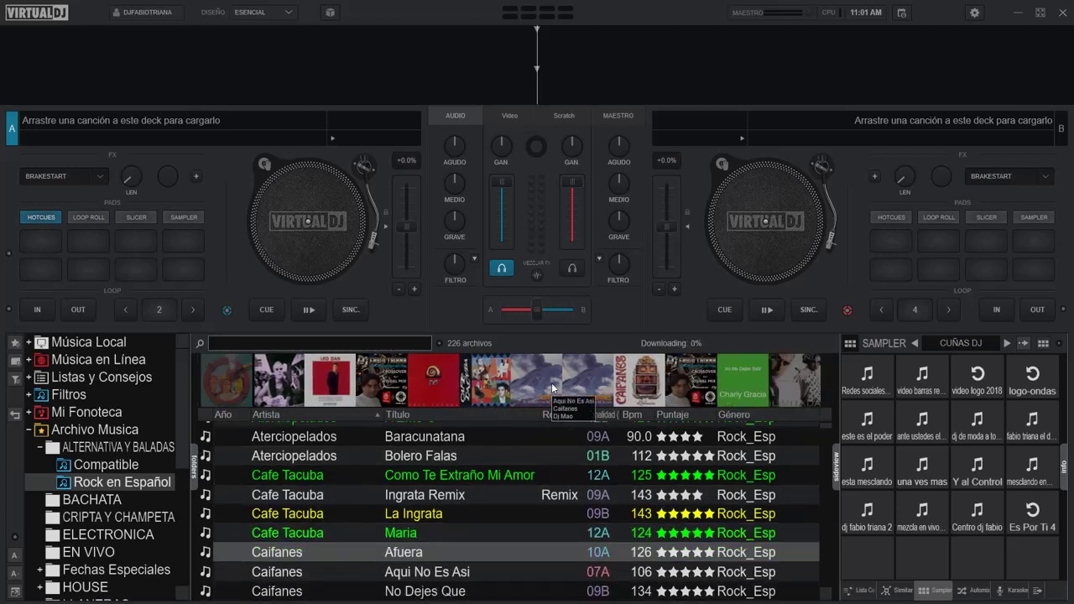
pyautogui.scroll(5, 552, 388)
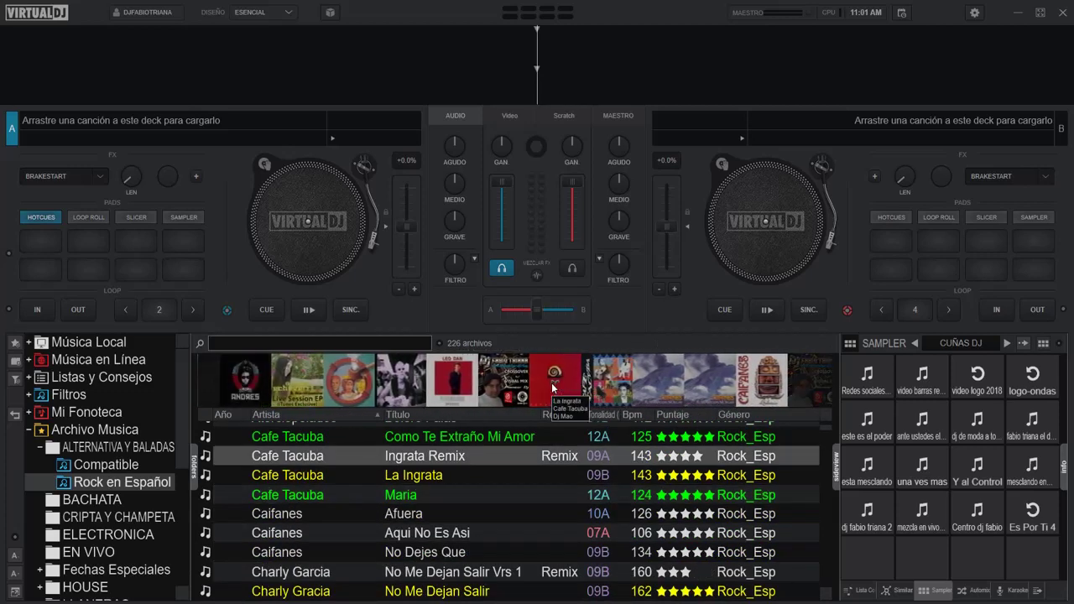
pyautogui.scroll(2, 570, 466)
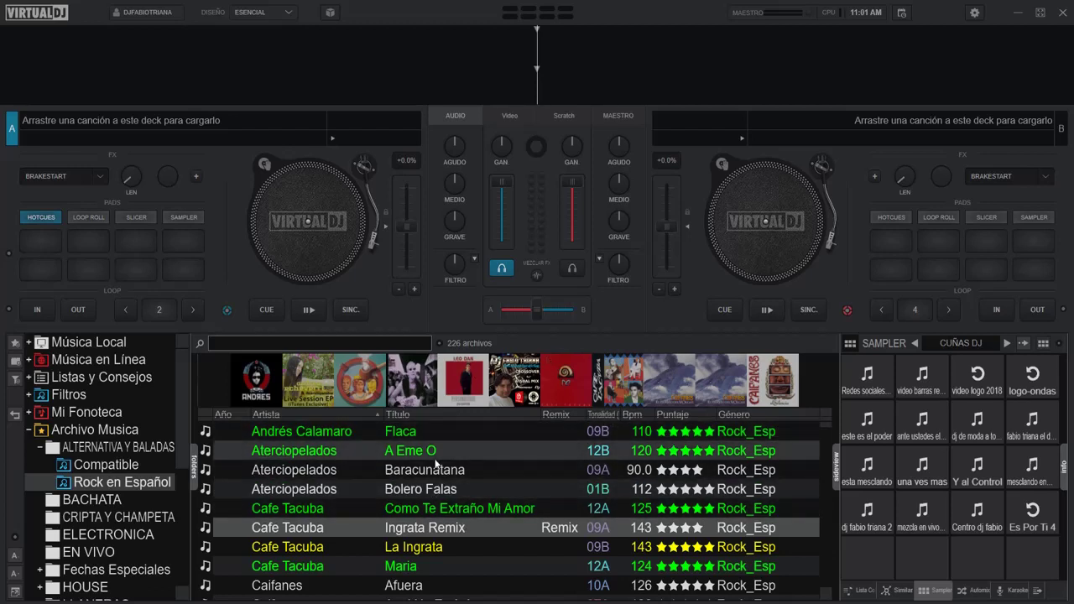
# Switch the skin layout to PRO and close the program for a restart
pyautogui.click(290, 14)
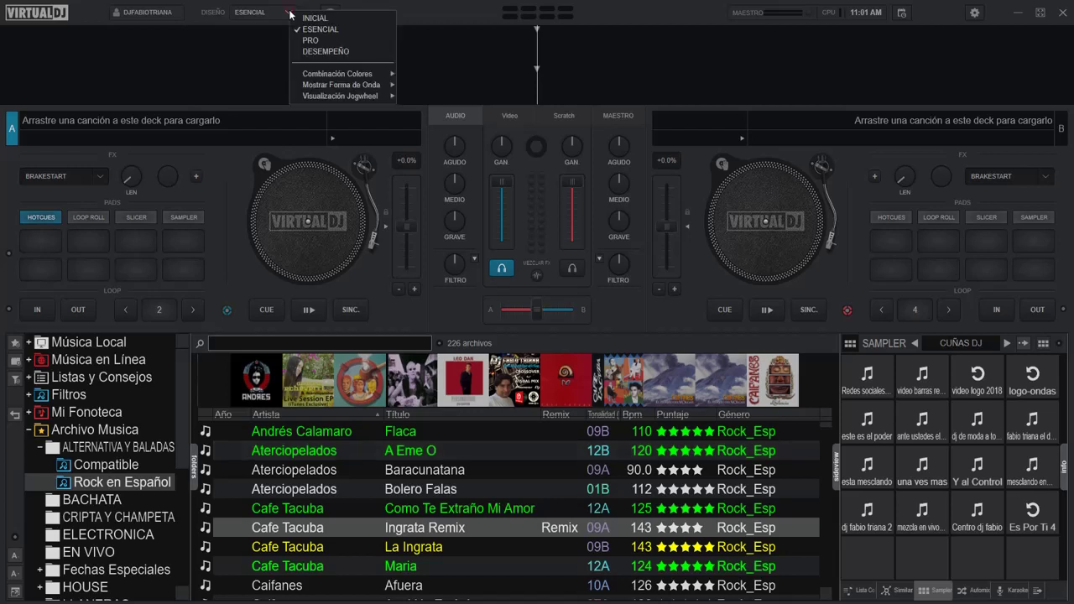
pyautogui.click(325, 41)
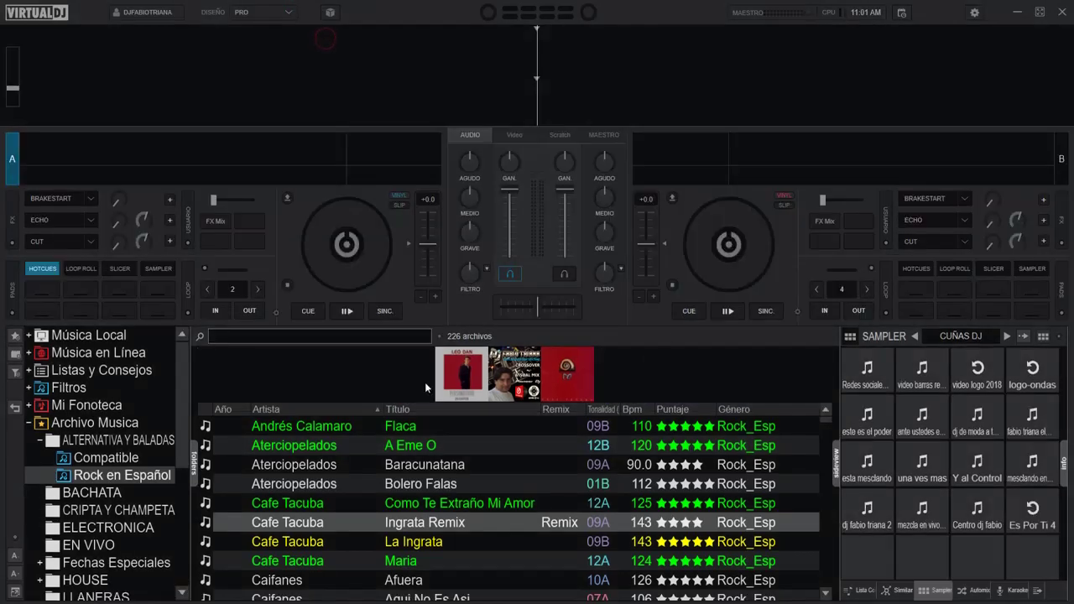
pyautogui.click(1063, 13)
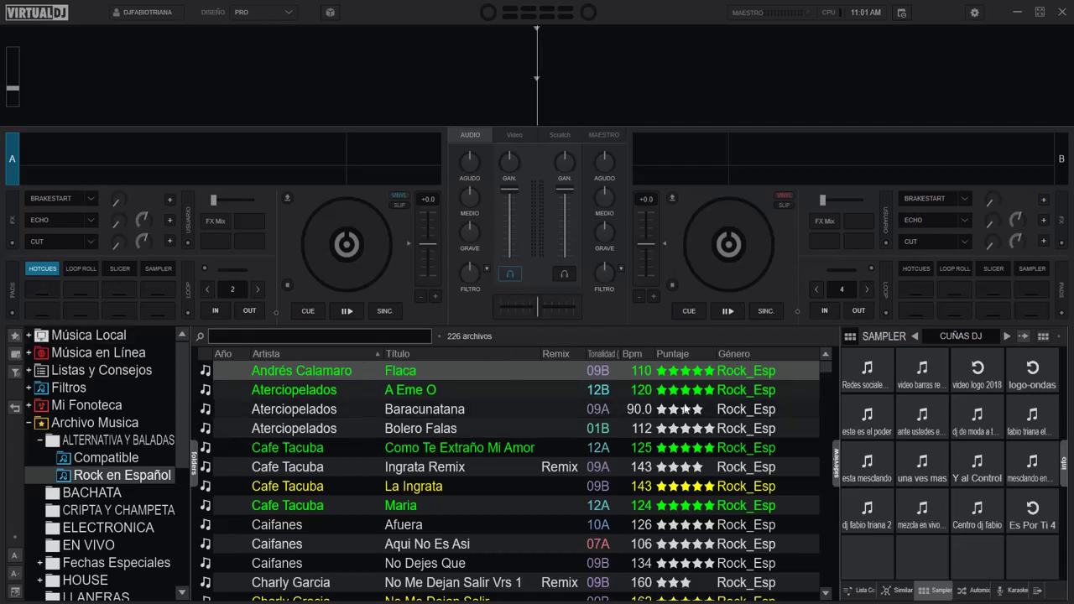
# Open the configuration options and search them for "cover"
pyautogui.click(973, 13)
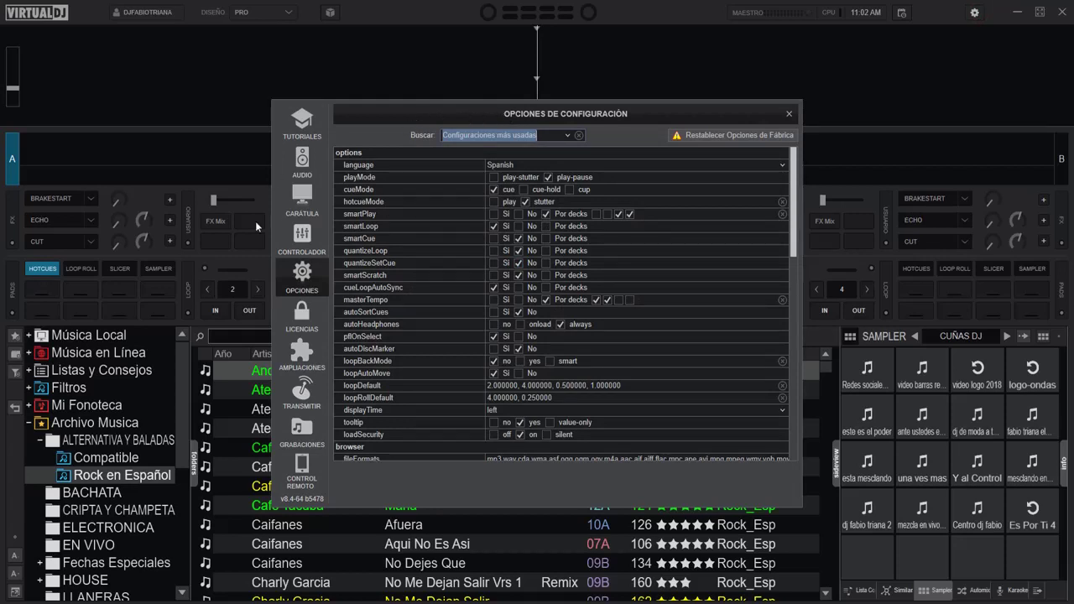
pyautogui.moveTo(499, 197)
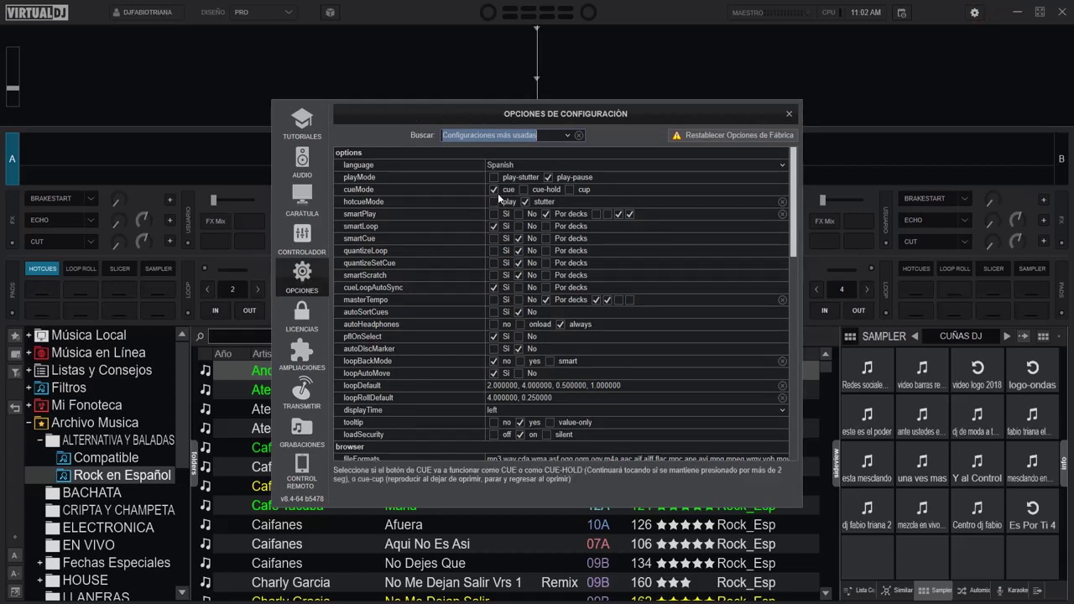
pyautogui.click(545, 135)
pyautogui.press('BackSpace')
pyautogui.press('BackSpace')
pyautogui.press('BackSpace')
pyautogui.press('BackSpace')
pyautogui.press('BackSpace')
pyautogui.press('BackSpace')
pyautogui.press('BackSpace')
pyautogui.press('BackSpace')
pyautogui.press('BackSpace')
pyautogui.press('BackSpace')
pyautogui.press('BackSpace')
pyautogui.press('BackSpace')
pyautogui.press('BackSpace')
pyautogui.press('BackSpace')
pyautogui.press('BackSpace')
pyautogui.press('BackSpace')
pyautogui.press('BackSpace')
pyautogui.press('BackSpace')
pyautogui.press('BackSpace')
pyautogui.press('BackSpace')
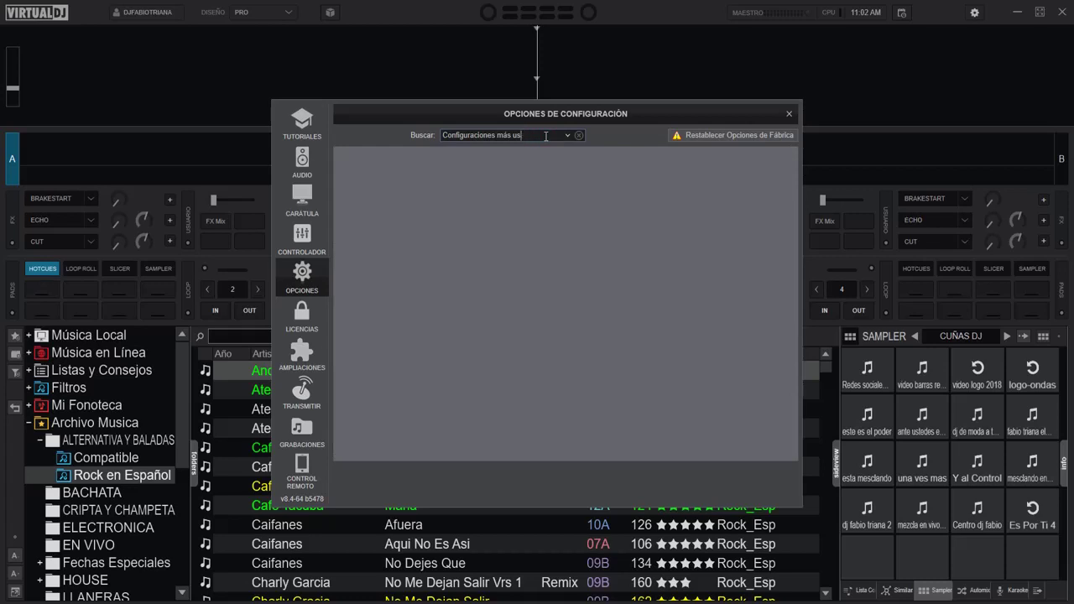
pyautogui.write('cover')
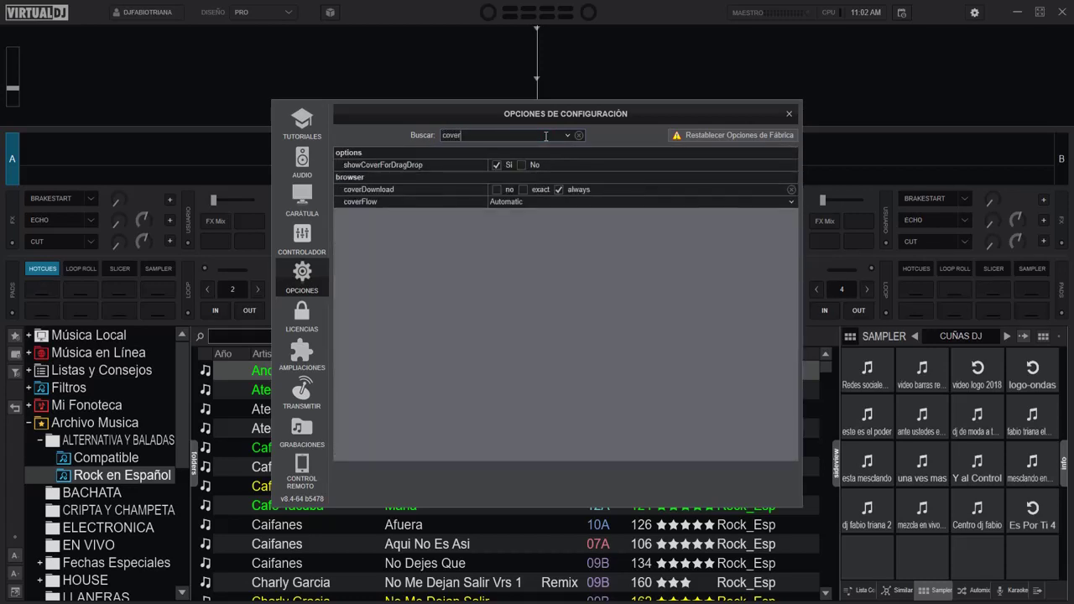
# Set the browser's coverFlow option to no and close the configuration window
pyautogui.moveTo(380, 202)
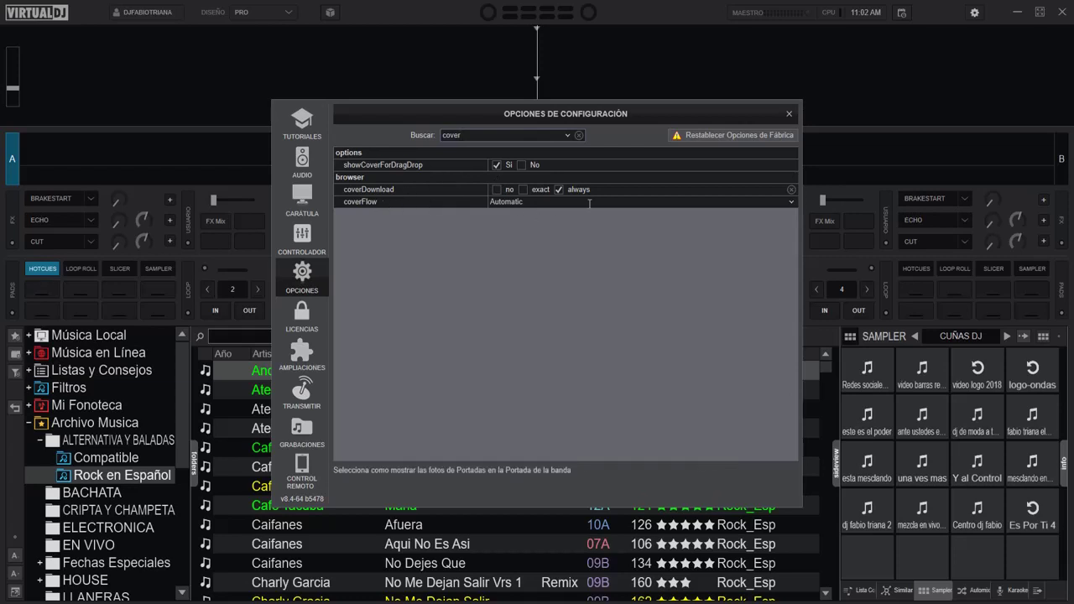
pyautogui.click(791, 203)
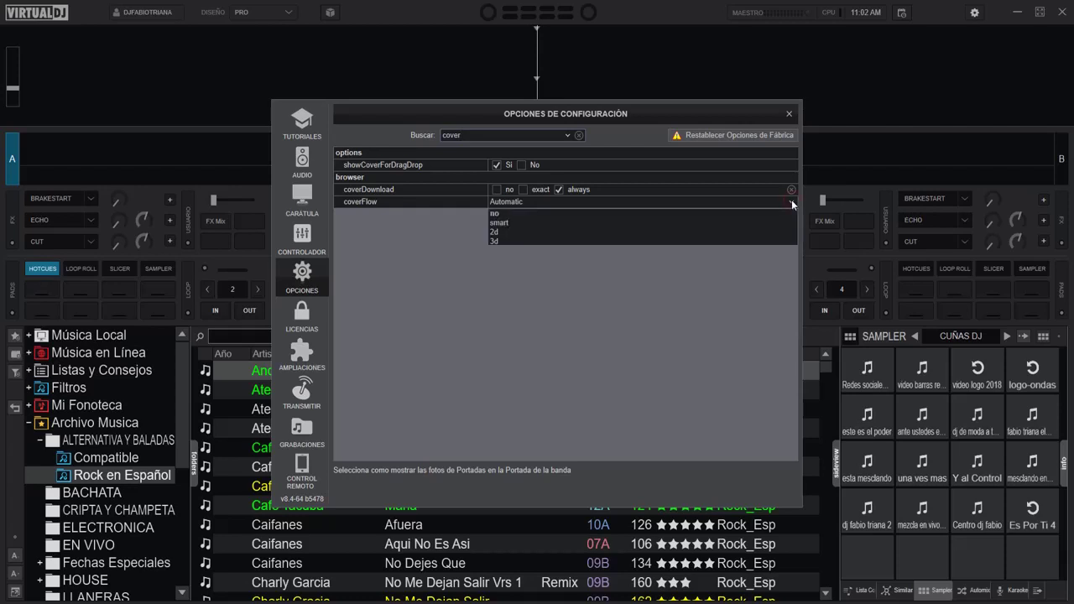
pyautogui.click(602, 213)
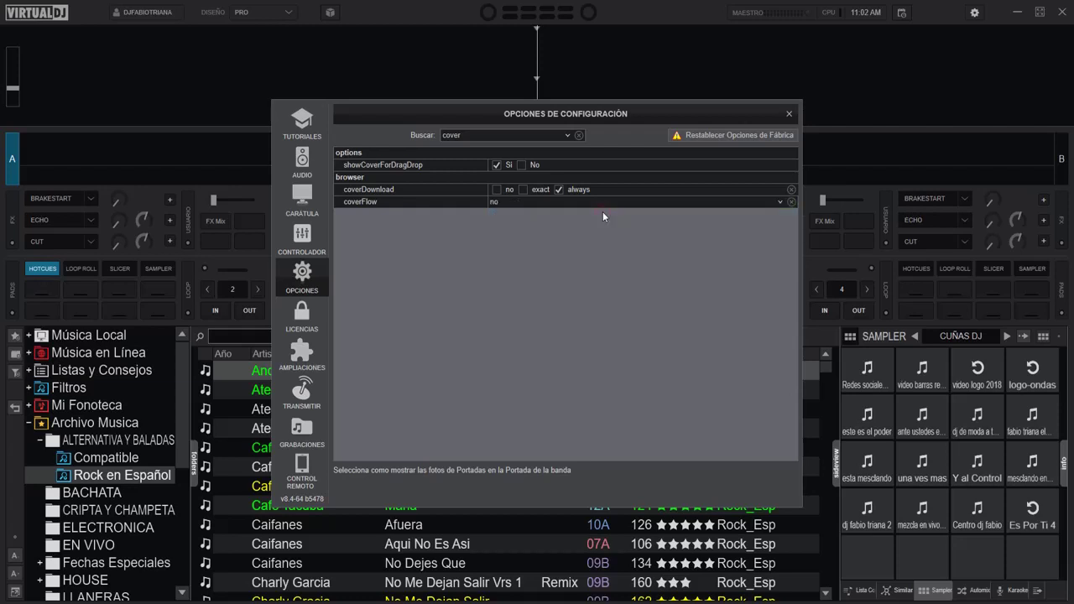
pyautogui.click(789, 114)
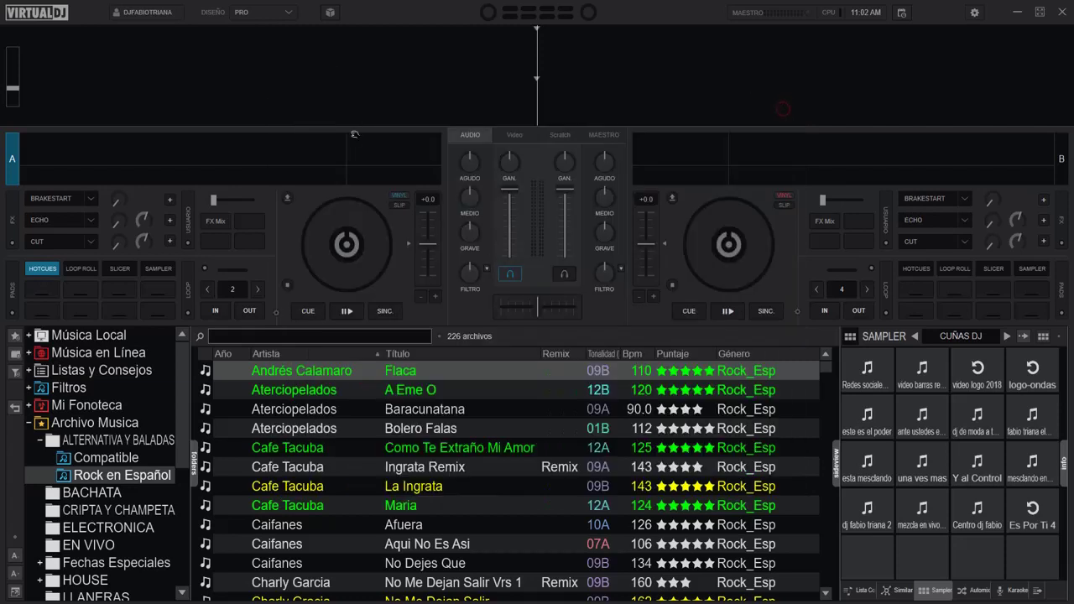
# Change the layout to INICIAL and on to ESENCIAL, and close the program for a restart
pyautogui.click(291, 12)
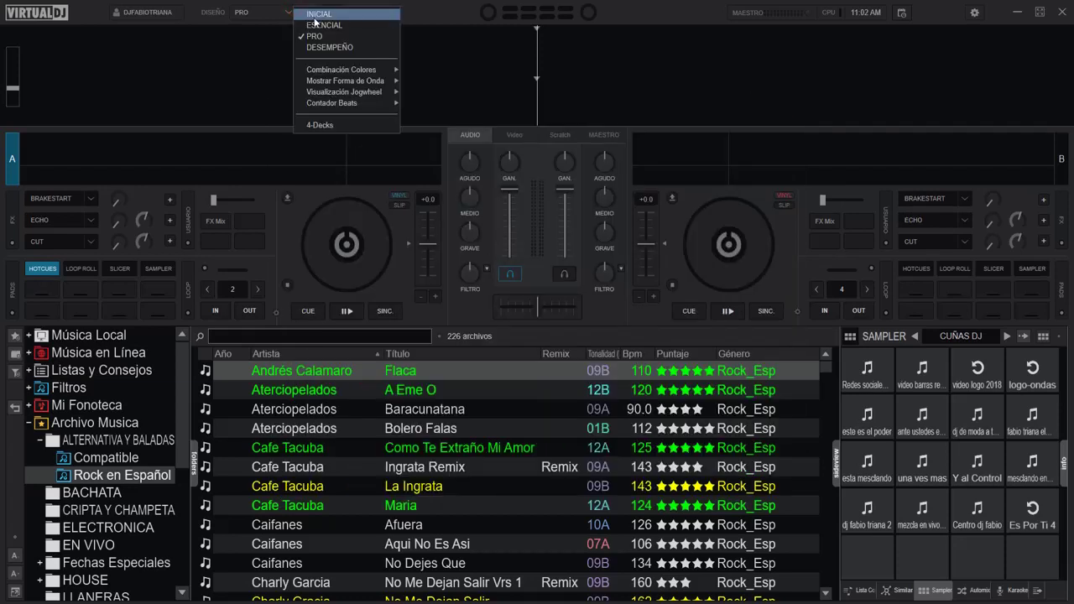
pyautogui.click(320, 15)
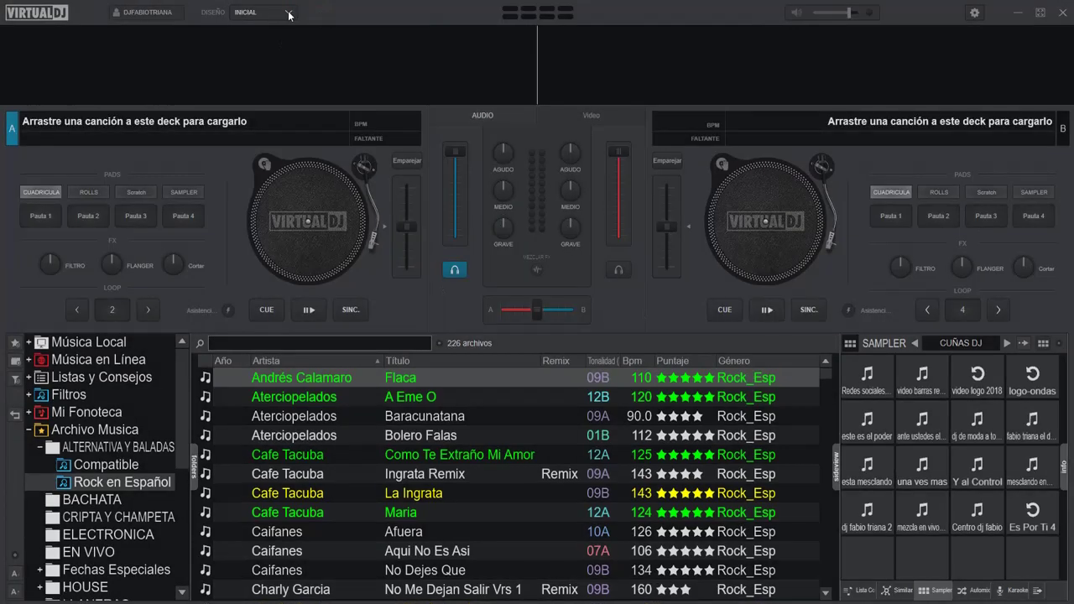
pyautogui.click(289, 12)
pyautogui.click(314, 38)
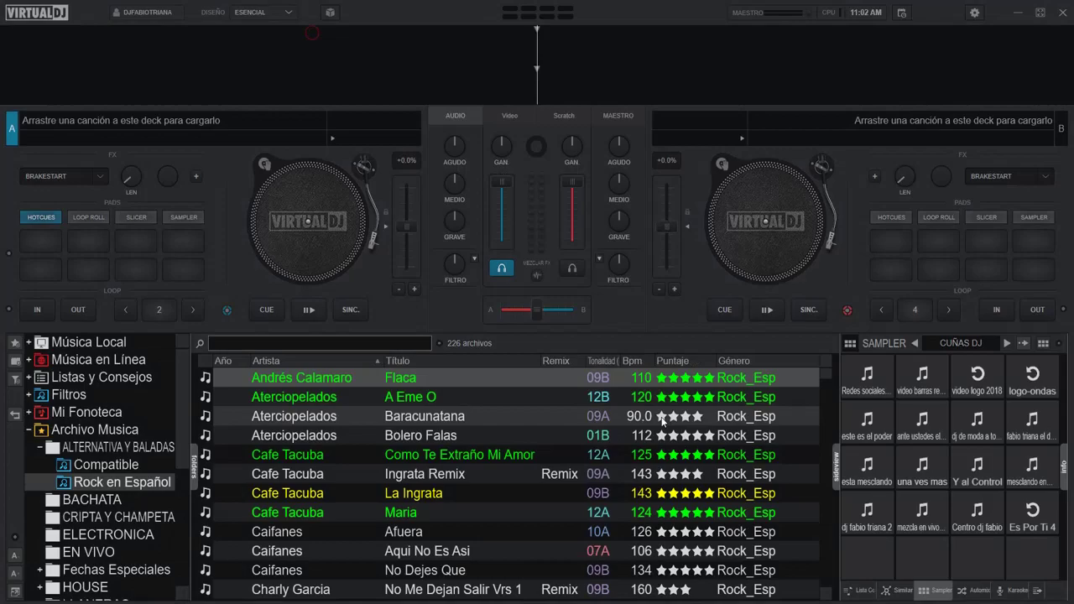
pyautogui.click(1066, 15)
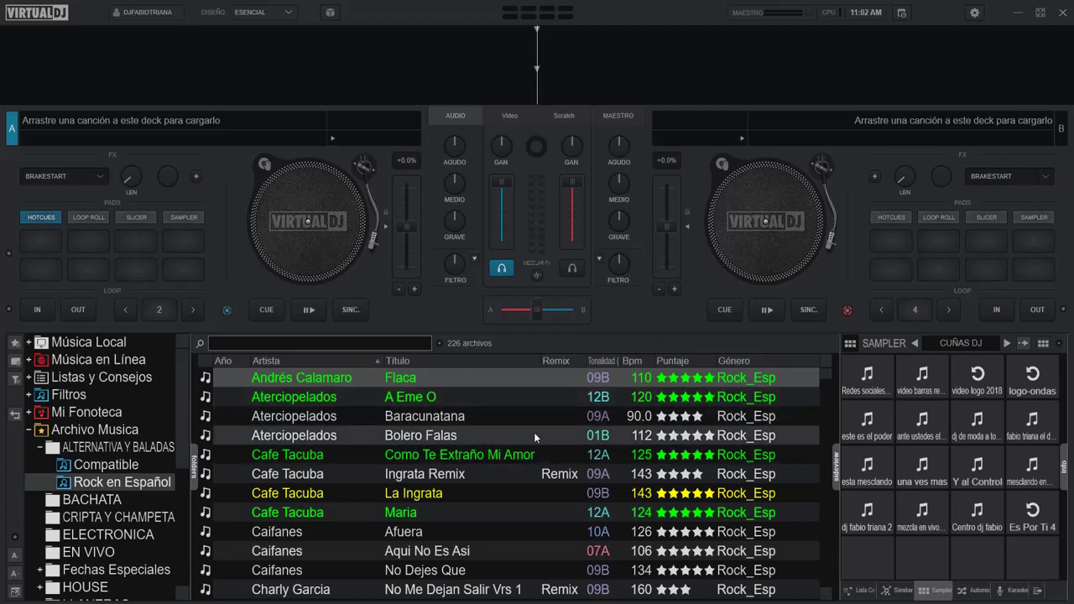
# Switch the skin layout to INICIAL
pyautogui.click(289, 12)
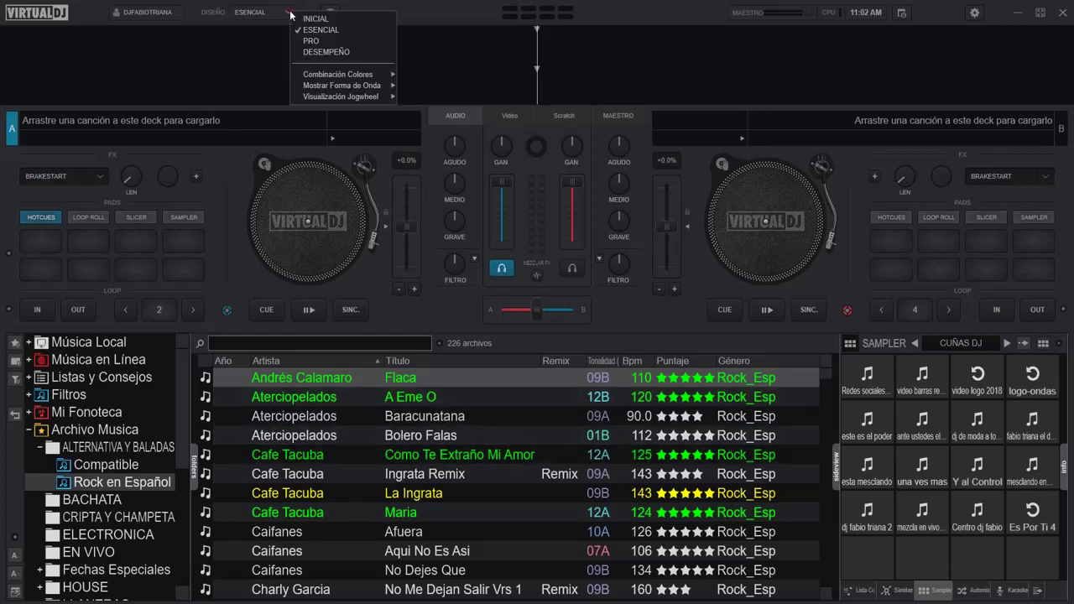
pyautogui.click(300, 18)
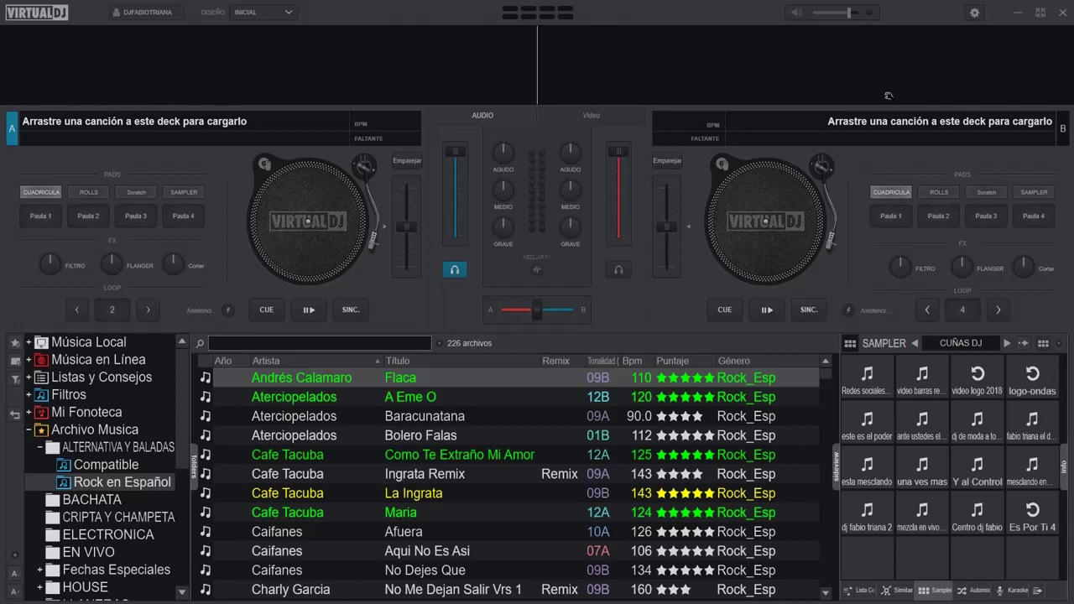
pyautogui.click(286, 14)
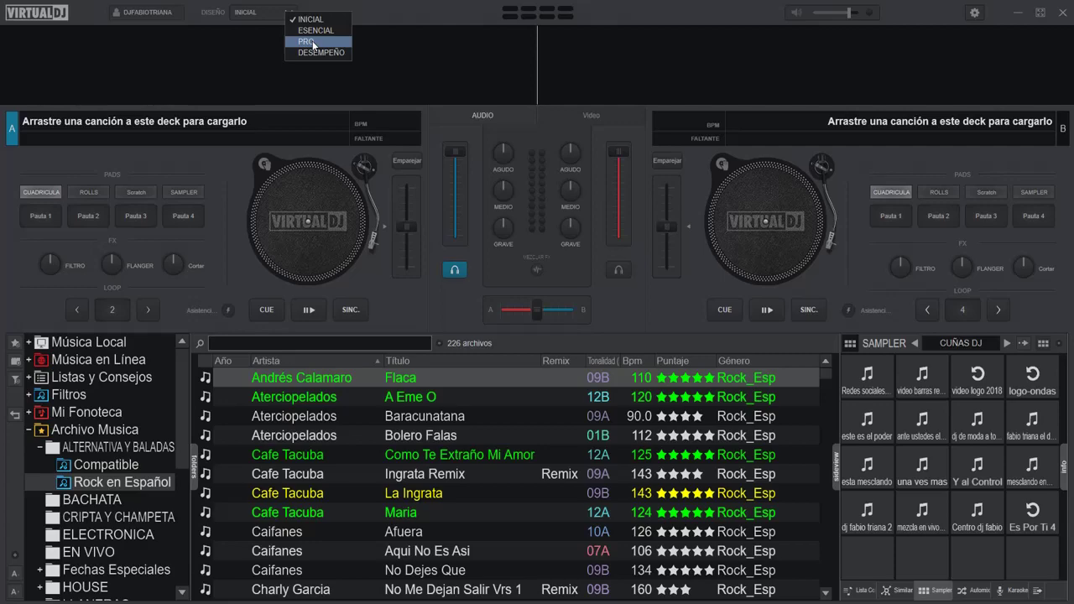
pyautogui.click(423, 7)
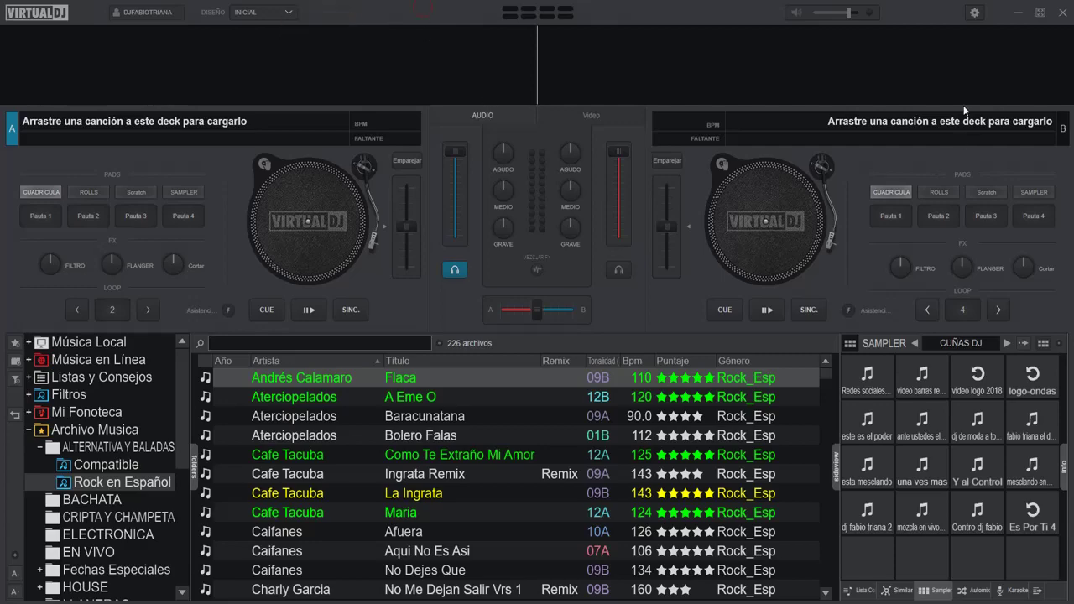
# Find the coverFlow option by searching the configuration for "cover", set it to smart, and close the configuration window
pyautogui.click(973, 12)
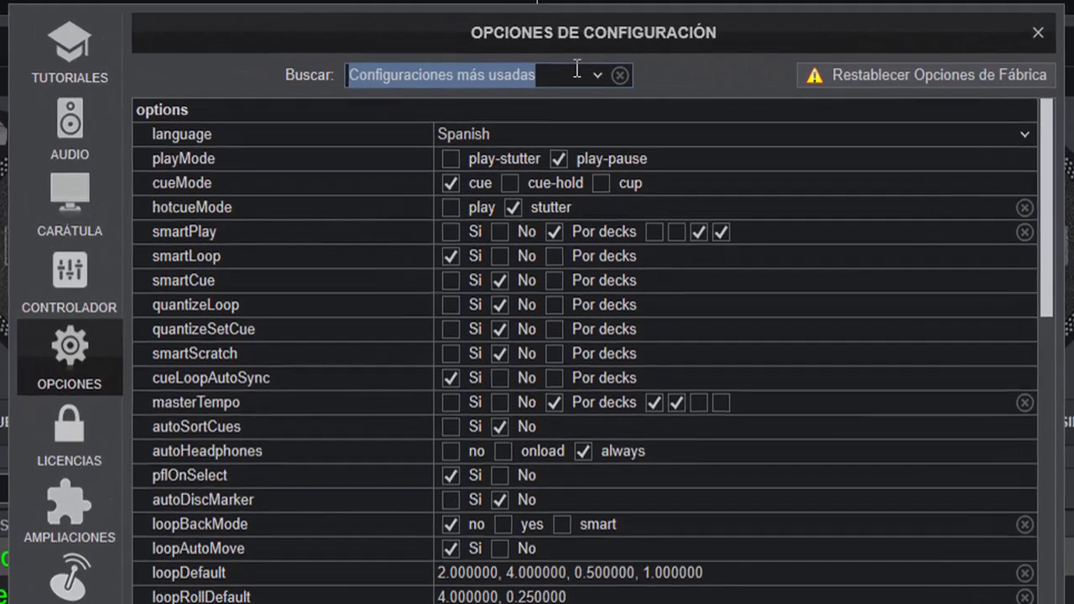
pyautogui.click(551, 135)
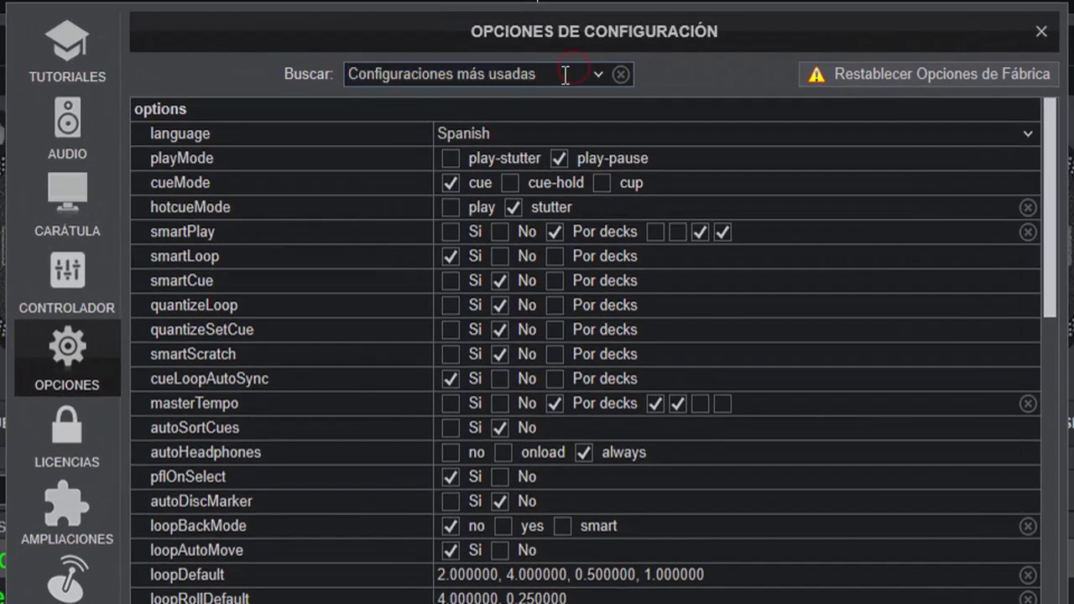
pyautogui.write('co')
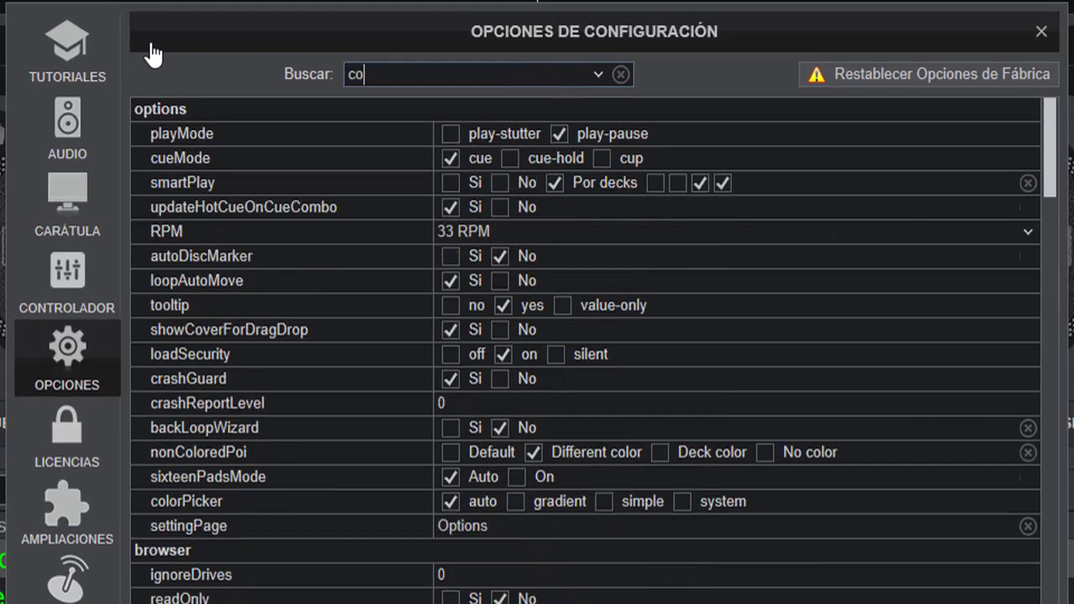
pyautogui.write('ver')
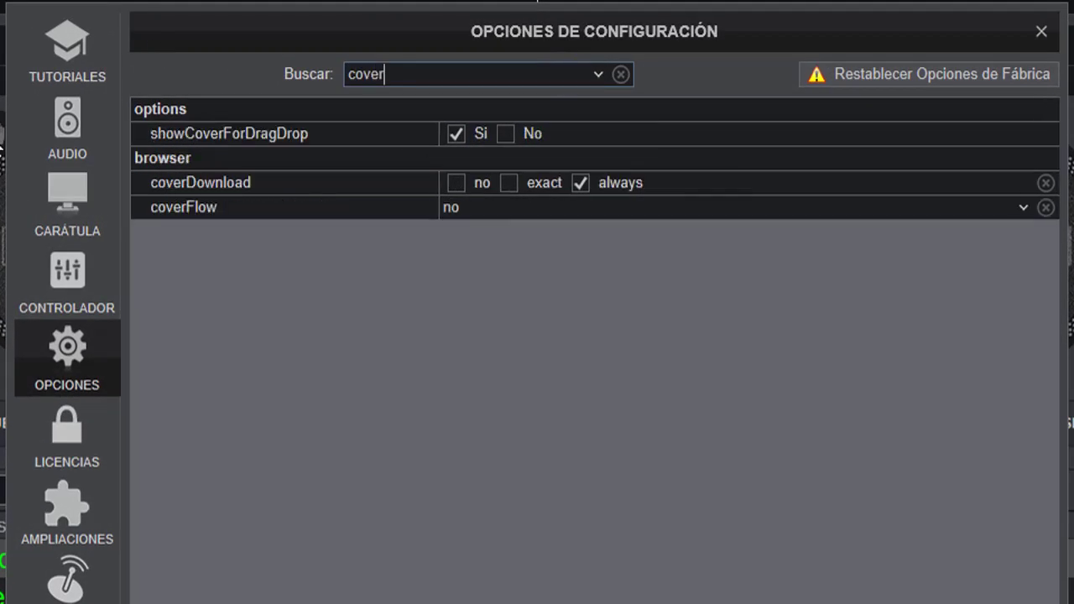
pyautogui.click(1022, 207)
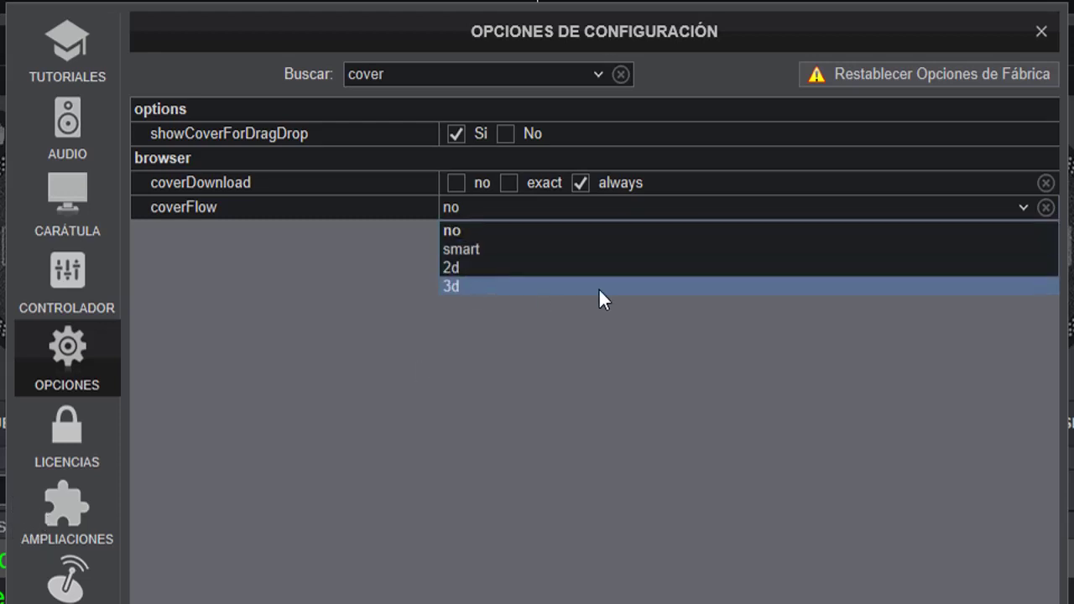
pyautogui.click(484, 249)
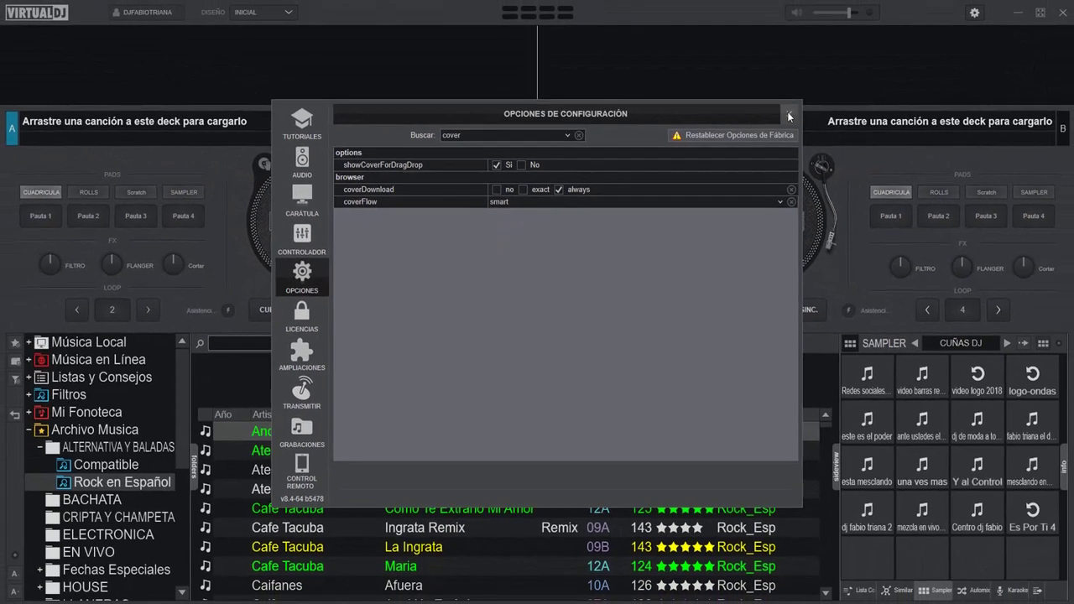
pyautogui.click(789, 116)
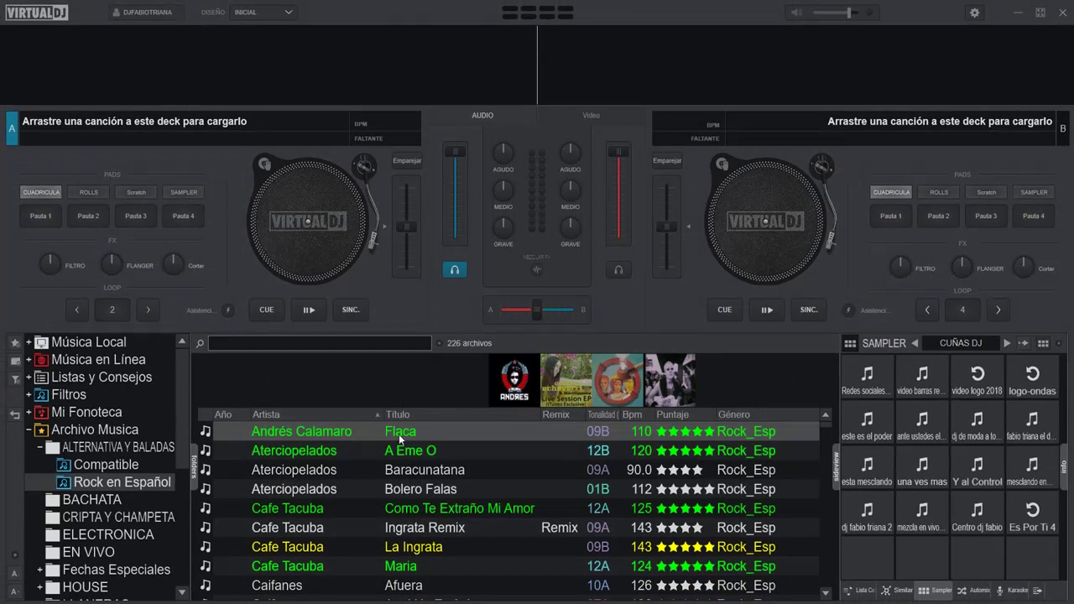
# Step down through the song list to No Me Dejan Salir Vrs 1 to examine how the cover strip follows
pyautogui.scroll(-3, 403, 436)
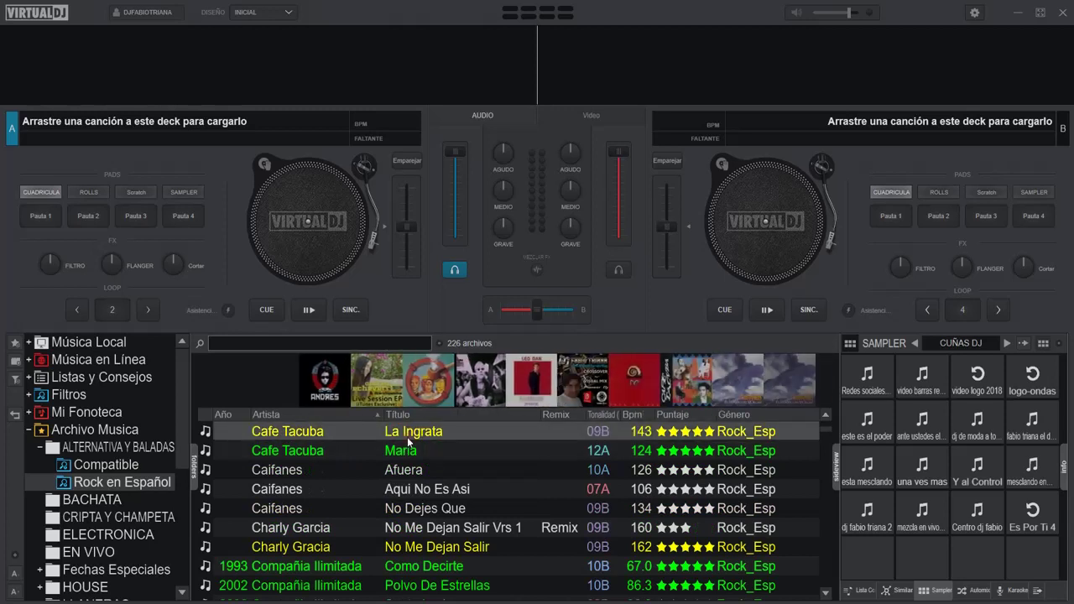
pyautogui.press('Down')
pyautogui.press('Down')
pyautogui.press('Down')
pyautogui.press('Down')
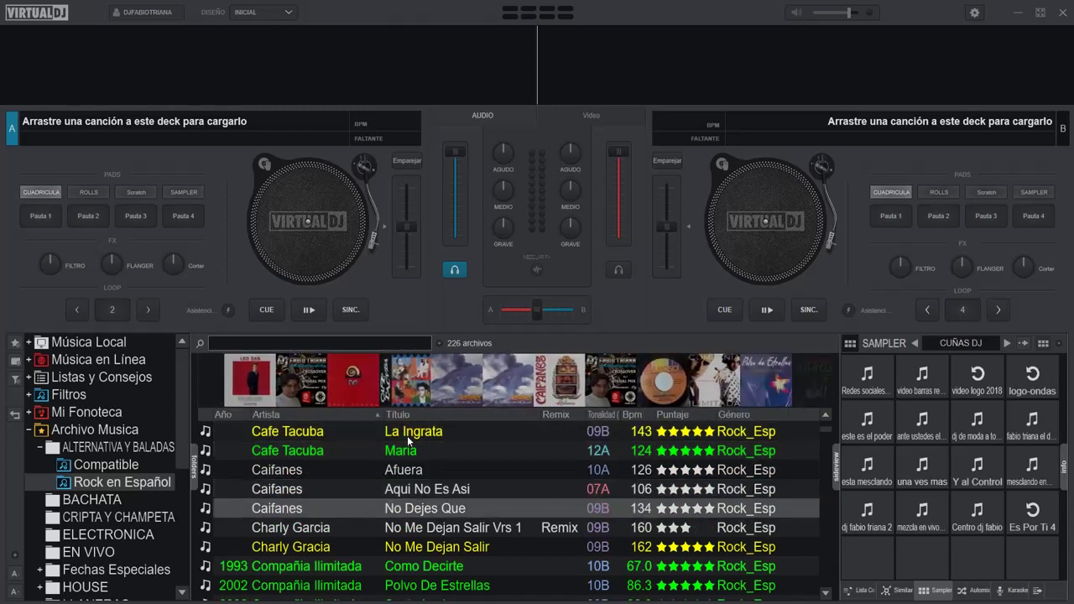
pyautogui.press('Down')
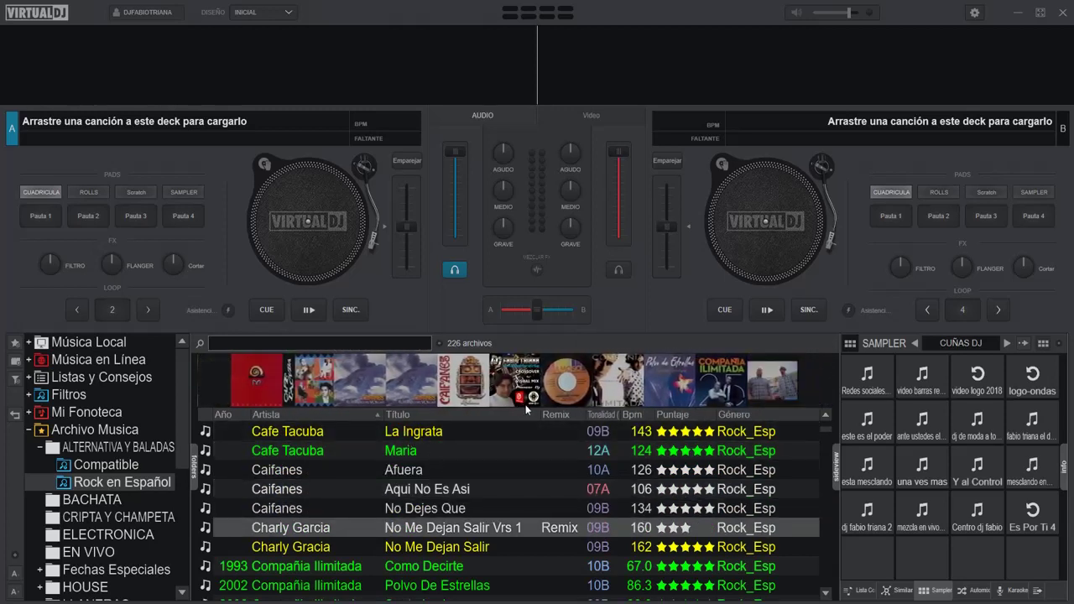
# Enlarge the cover strip and step up through the songs, ending on Bolero Falas, to examine the covers at that height
pyautogui.moveTo(525, 408); pyautogui.dragTo(525, 446)
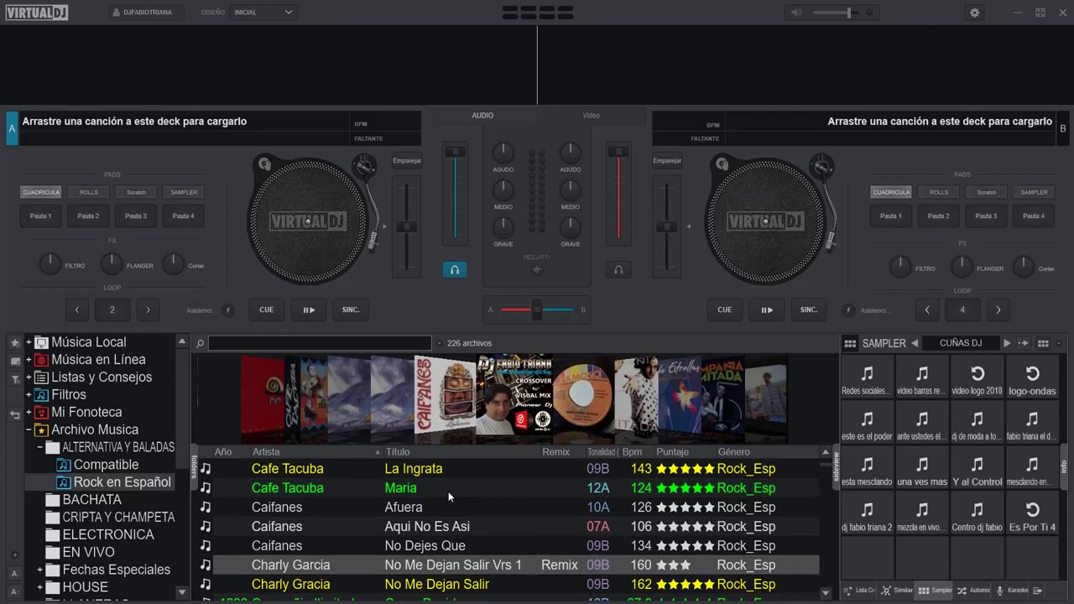
pyautogui.click(427, 531)
pyautogui.press('Up')
pyautogui.press('Up')
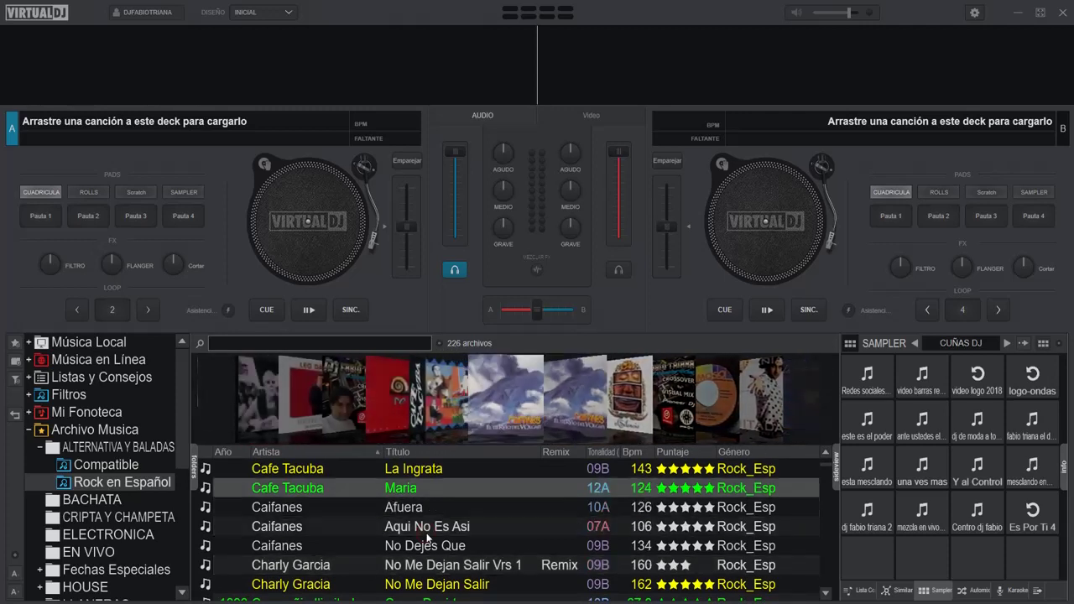
pyautogui.press('Up')
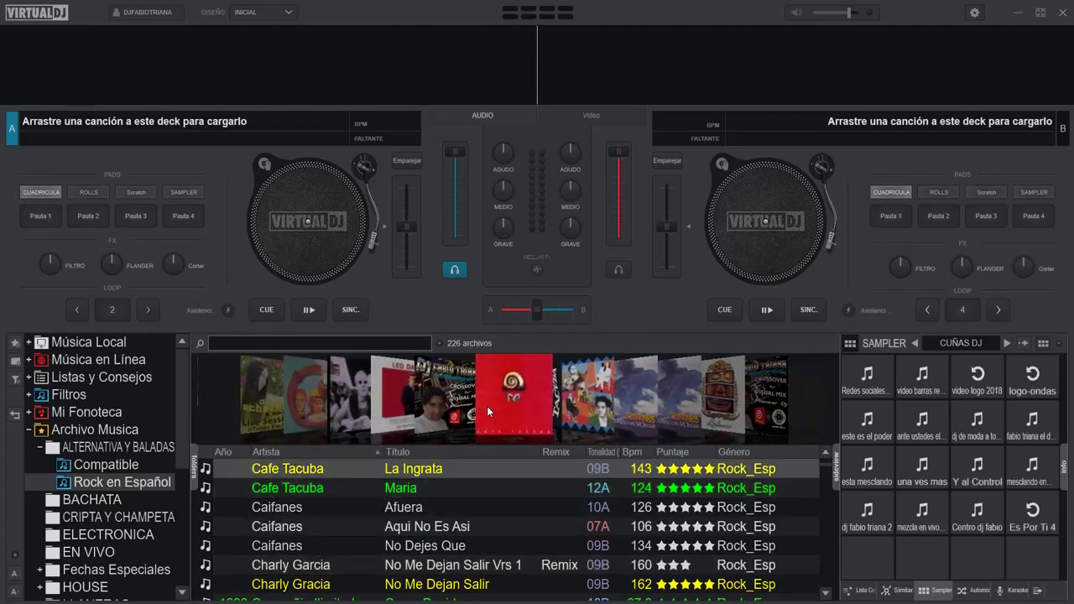
pyautogui.press('Up')
pyautogui.press('Up')
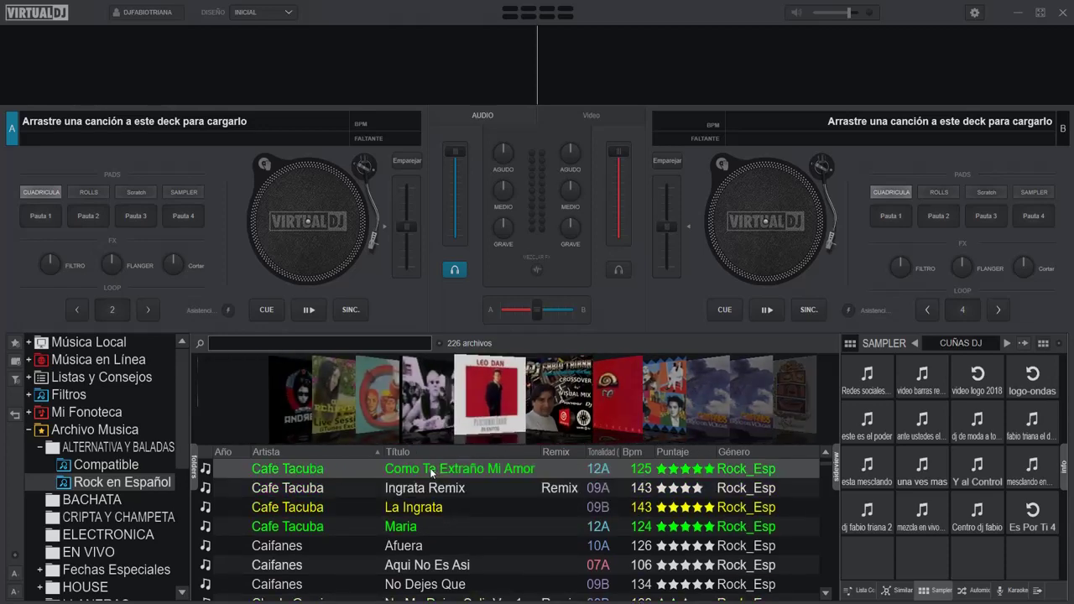
pyautogui.press('Up')
pyautogui.press('Up')
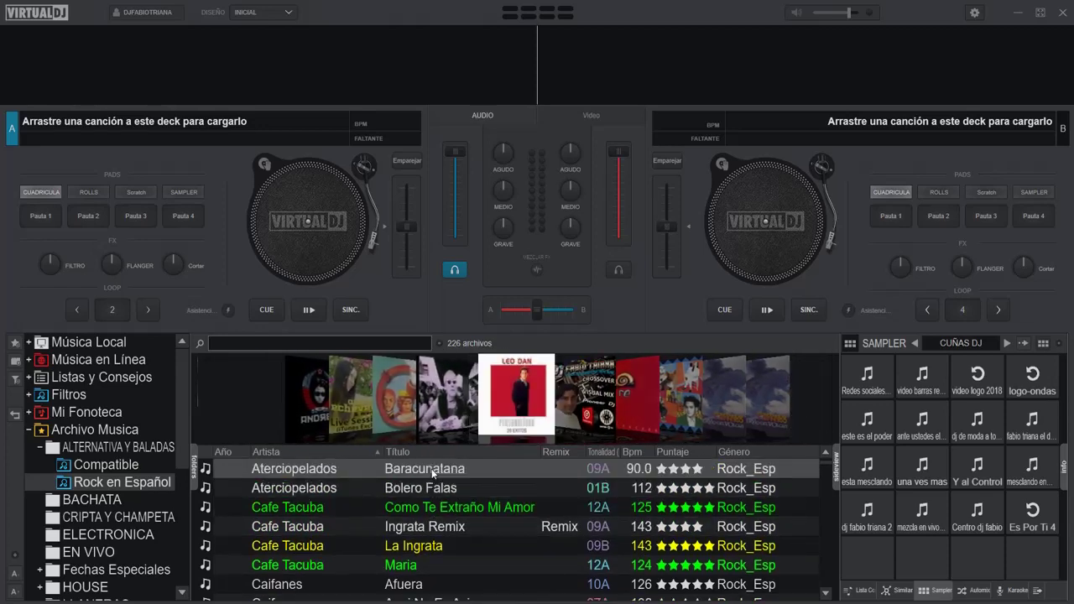
pyautogui.press('Up')
pyautogui.press('Down')
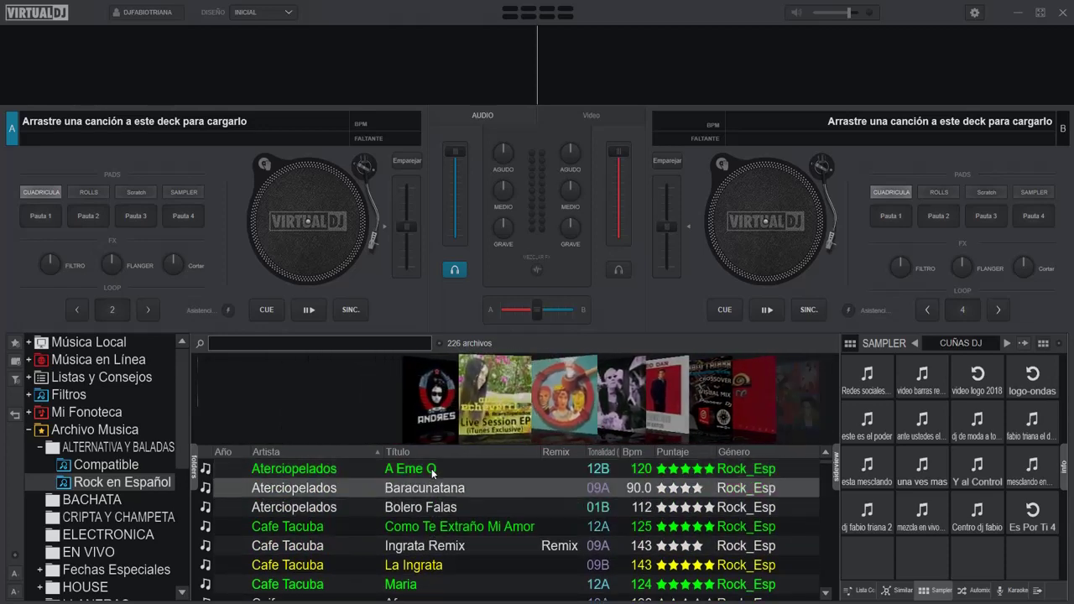
pyautogui.press('Down')
# Reduce the cover strip's height and step down to Aqui No Es Asi to examine the covers at the smaller size
pyautogui.moveTo(485, 445); pyautogui.dragTo(487, 404)
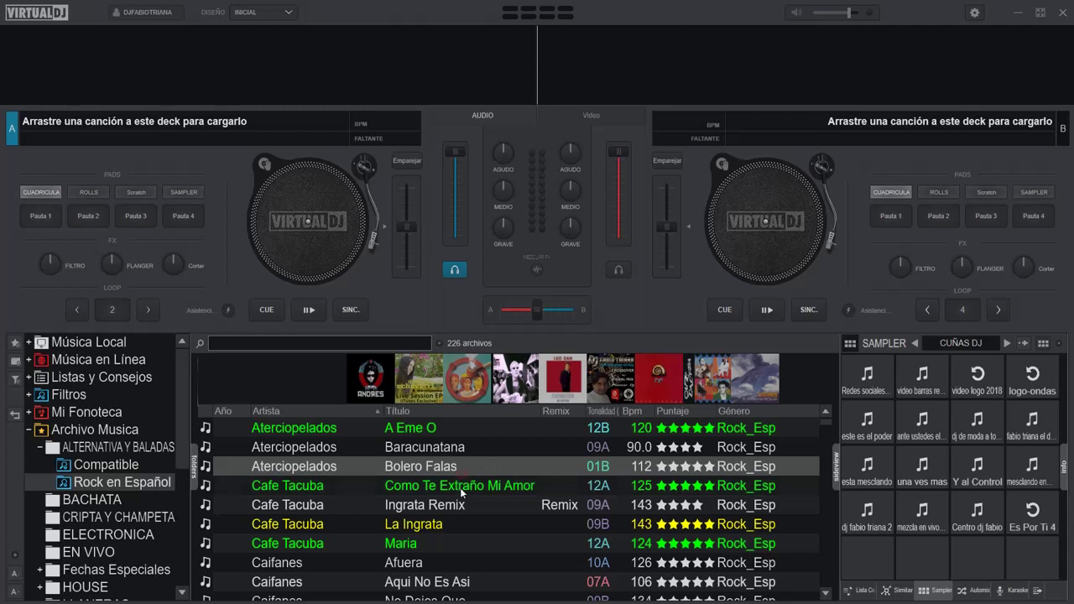
pyautogui.press('Down')
pyautogui.press('Down')
pyautogui.press('Down')
pyautogui.press('Down')
pyautogui.press('Down')
pyautogui.press('Down')
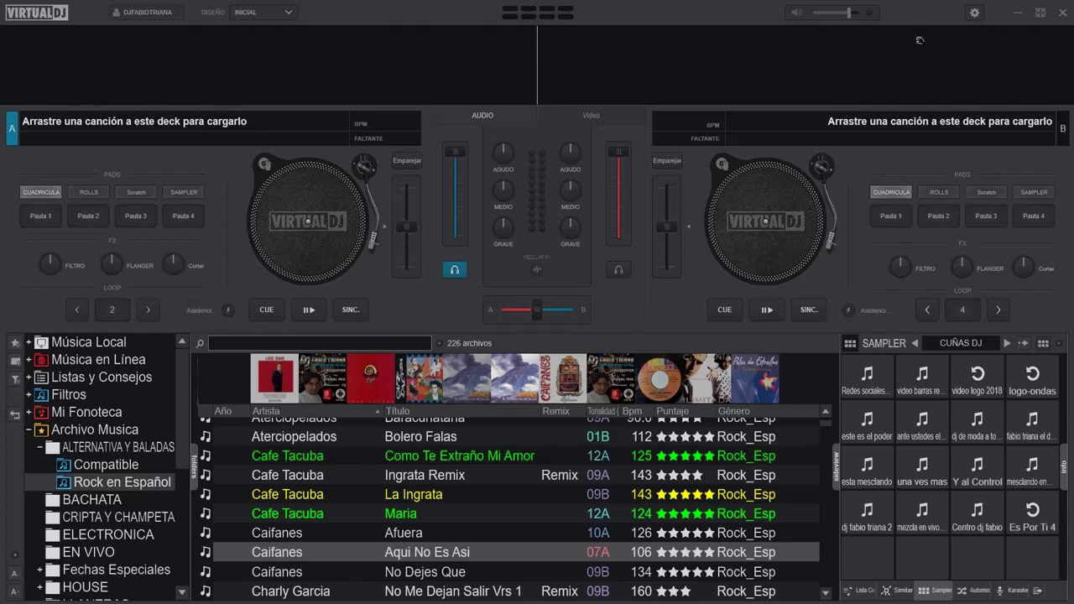
# Find the coverFlow option by searching the configuration for "cover", set it to 3d, and close the configuration window
pyautogui.click(975, 15)
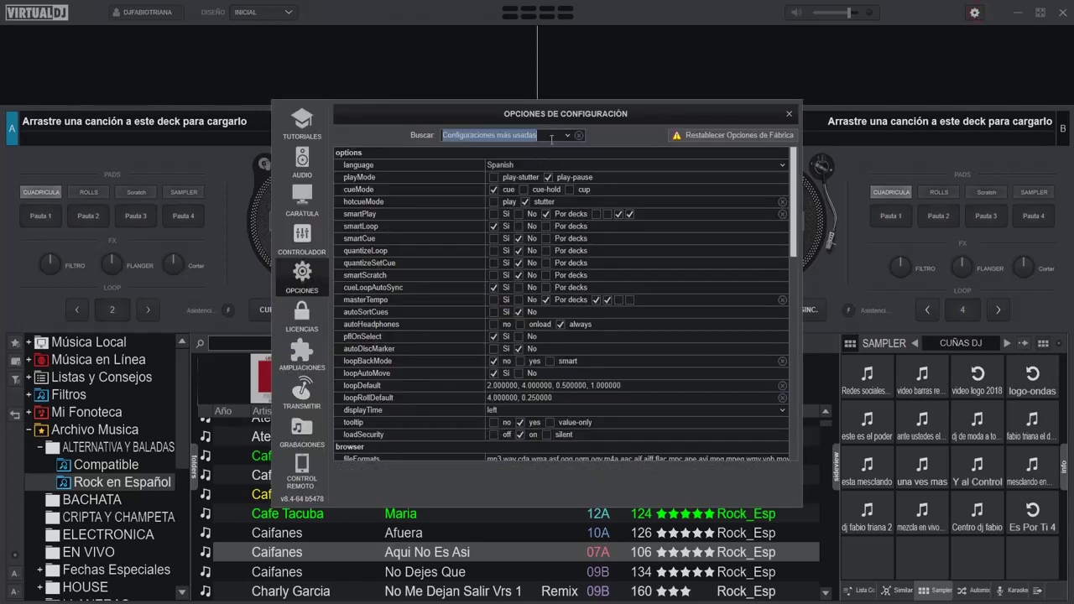
pyautogui.write('co')
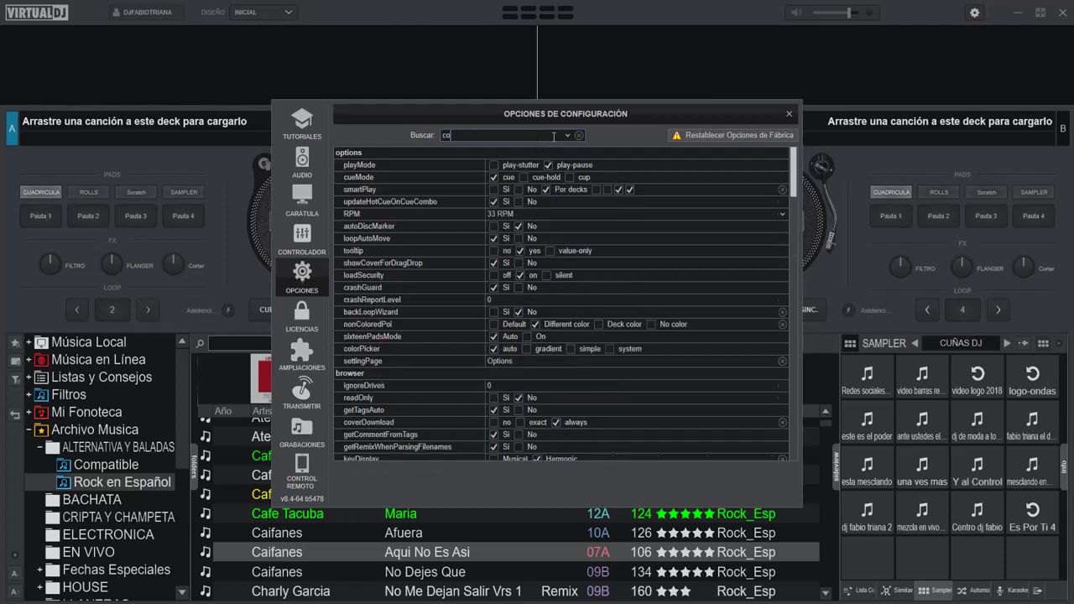
pyautogui.write('ver')
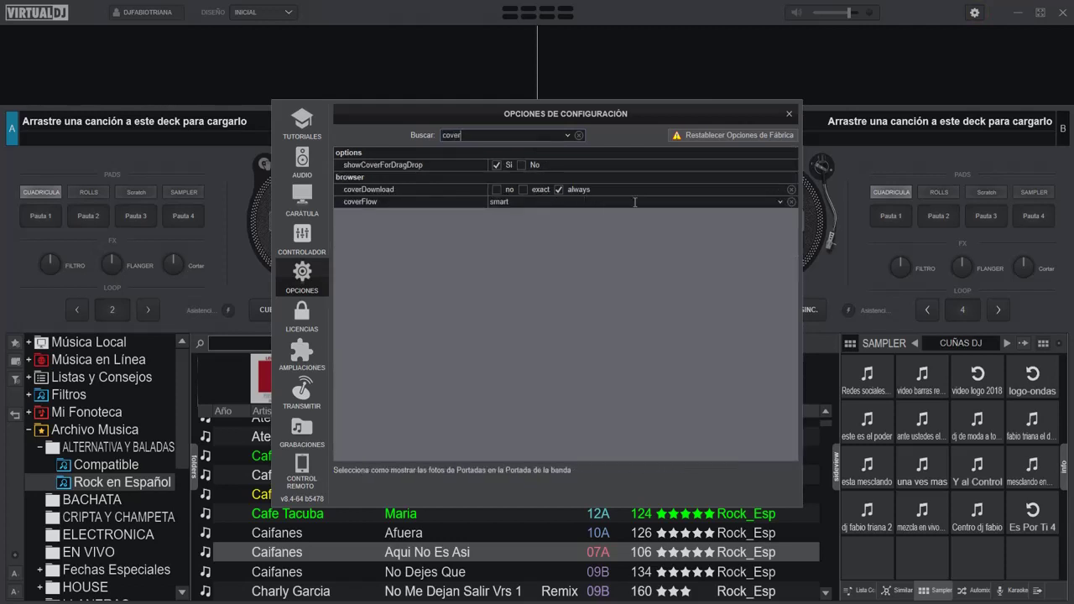
pyautogui.click(778, 201)
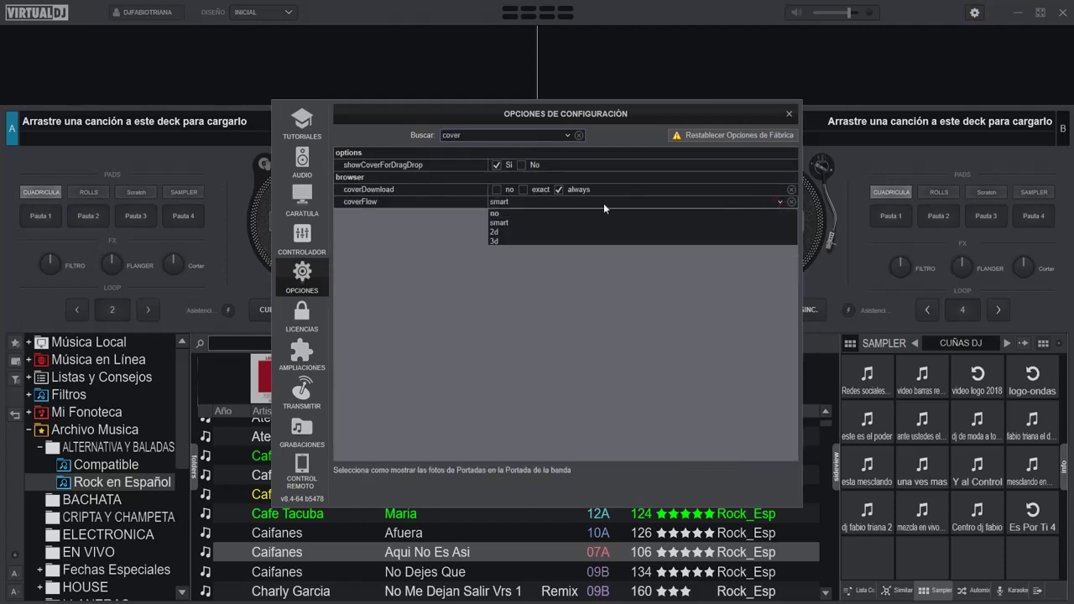
pyautogui.click(509, 241)
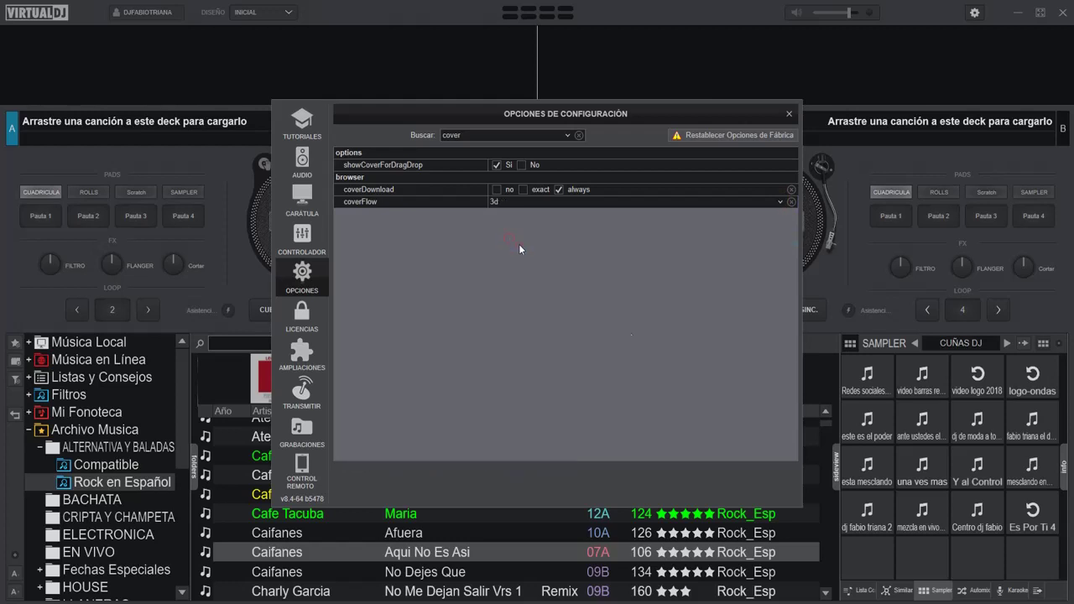
pyautogui.click(789, 114)
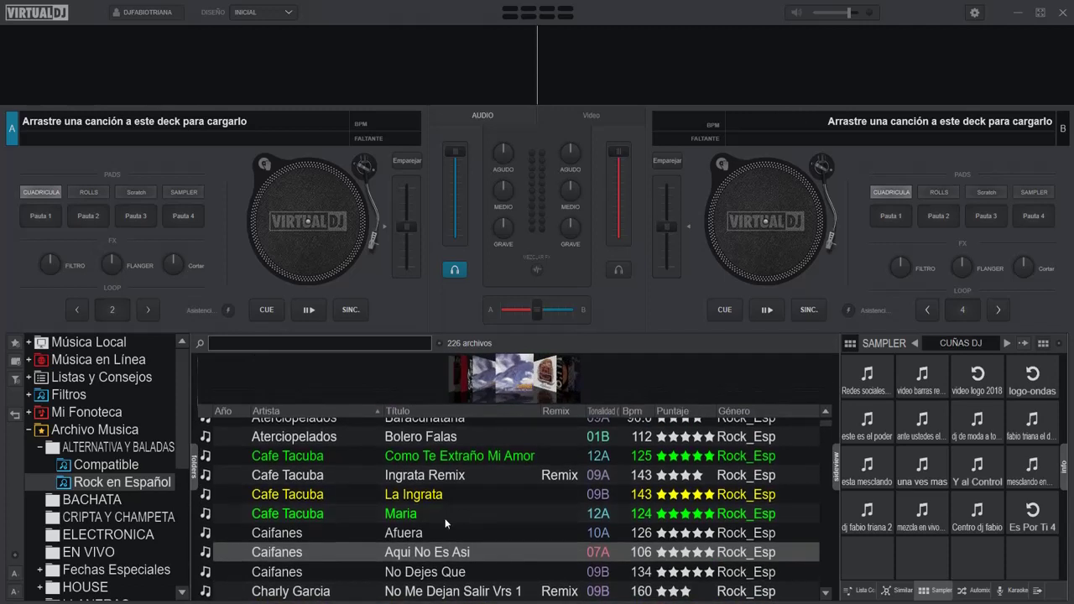
# Select Maria and another song in the list, and make the cover strip taller to examine the 3D covers
pyautogui.click(440, 514)
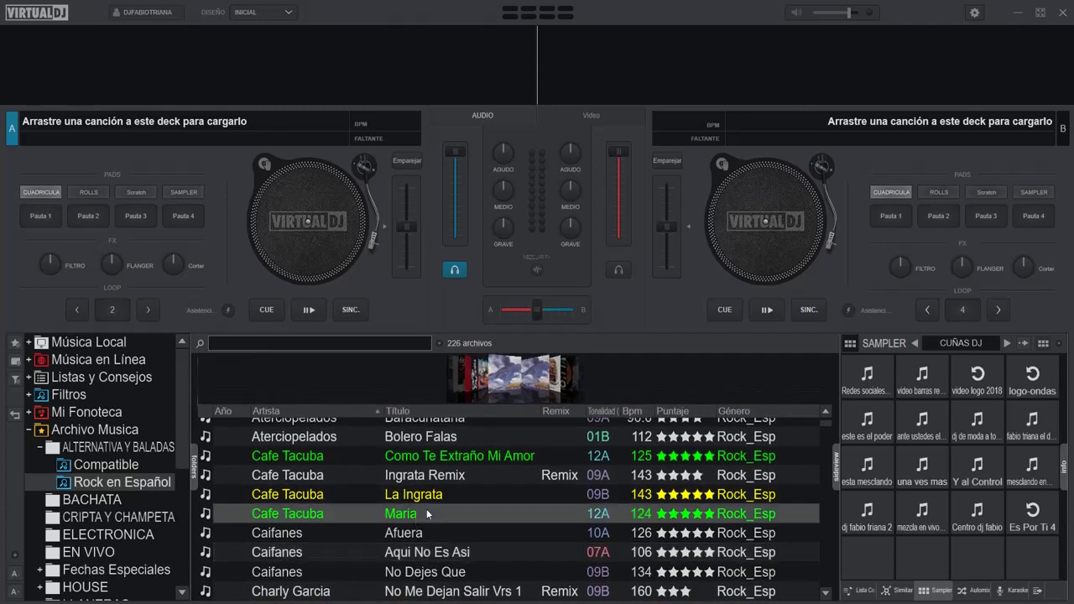
pyautogui.click(417, 552)
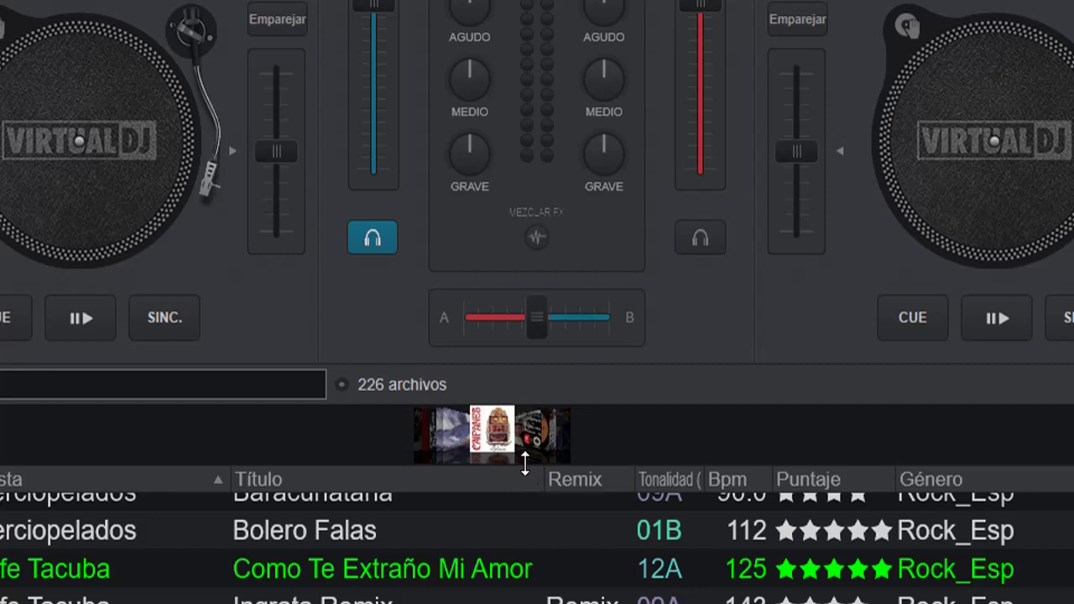
pyautogui.moveTo(525, 464); pyautogui.dragTo(532, 489)
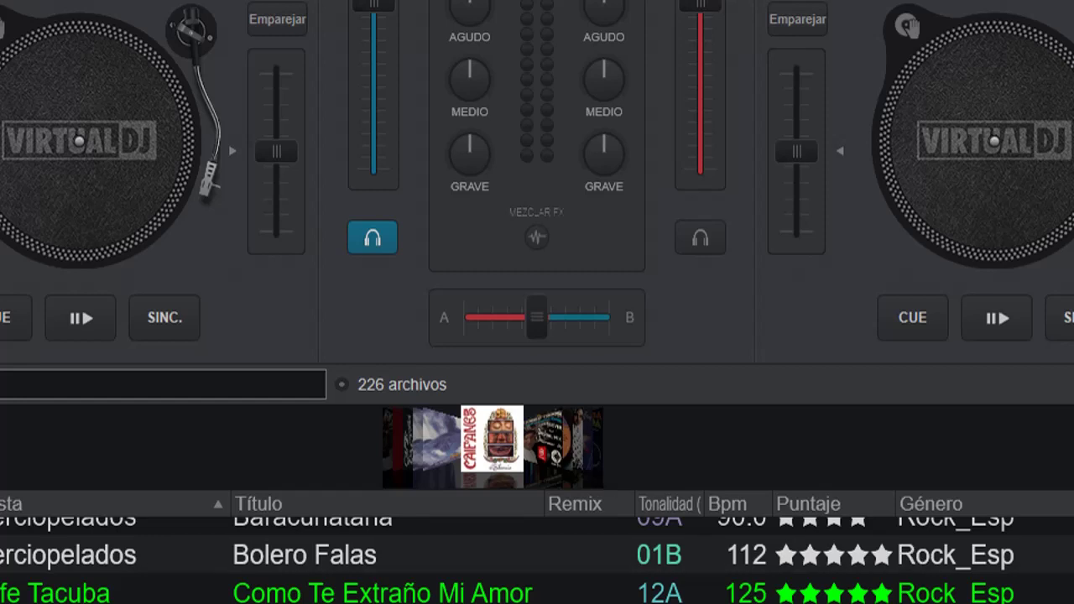
pyautogui.scroll(1, 536, 554)
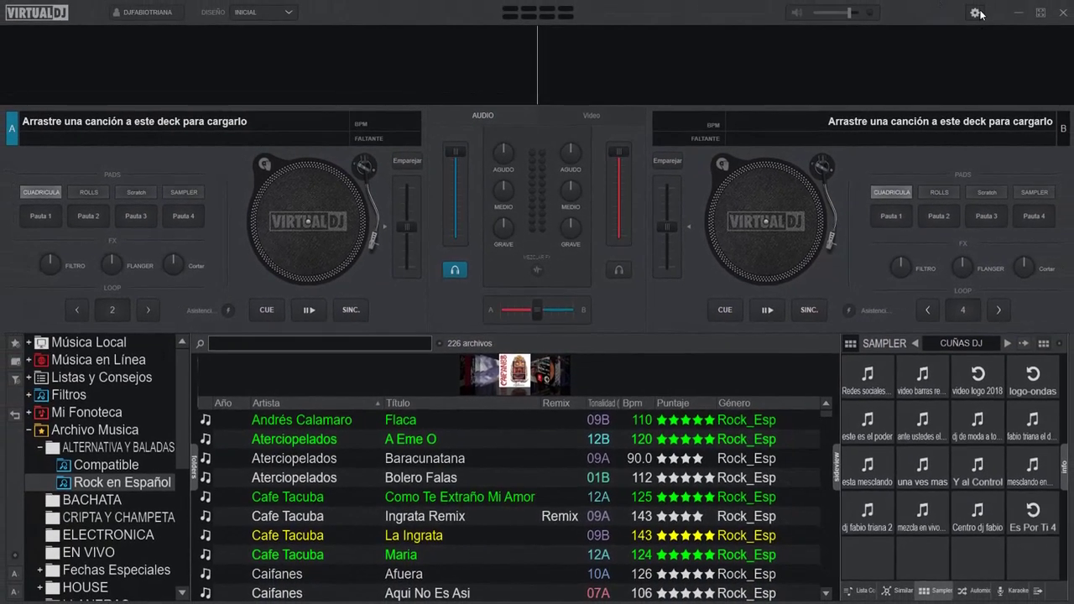
# Search the configuration for "cover", reset the coverFlow option to its default Automatic value, and close the configuration window
pyautogui.click(975, 13)
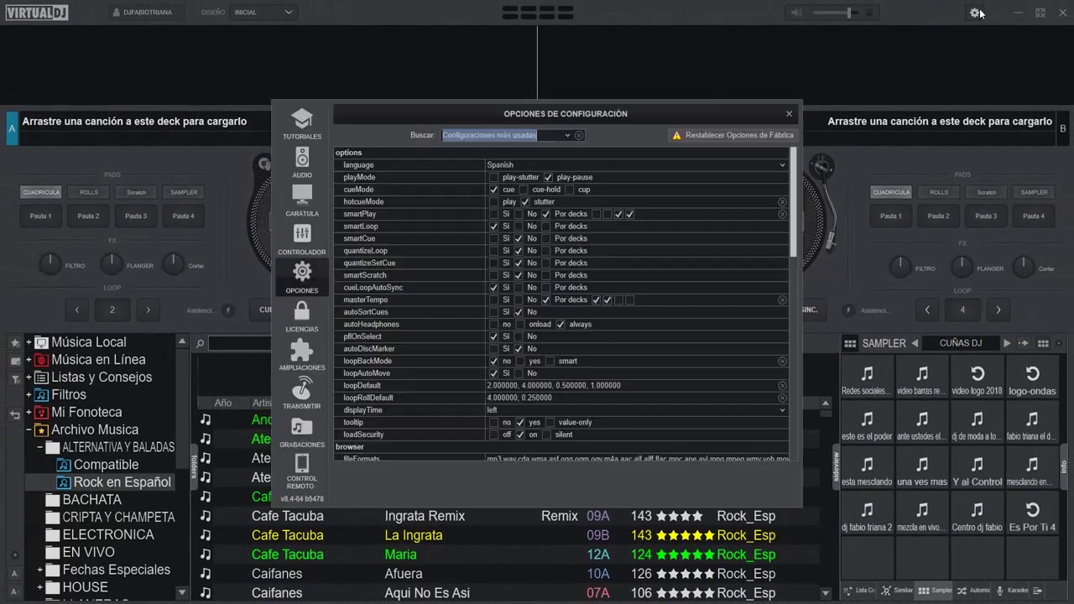
pyautogui.click(492, 225)
pyautogui.write('cover')
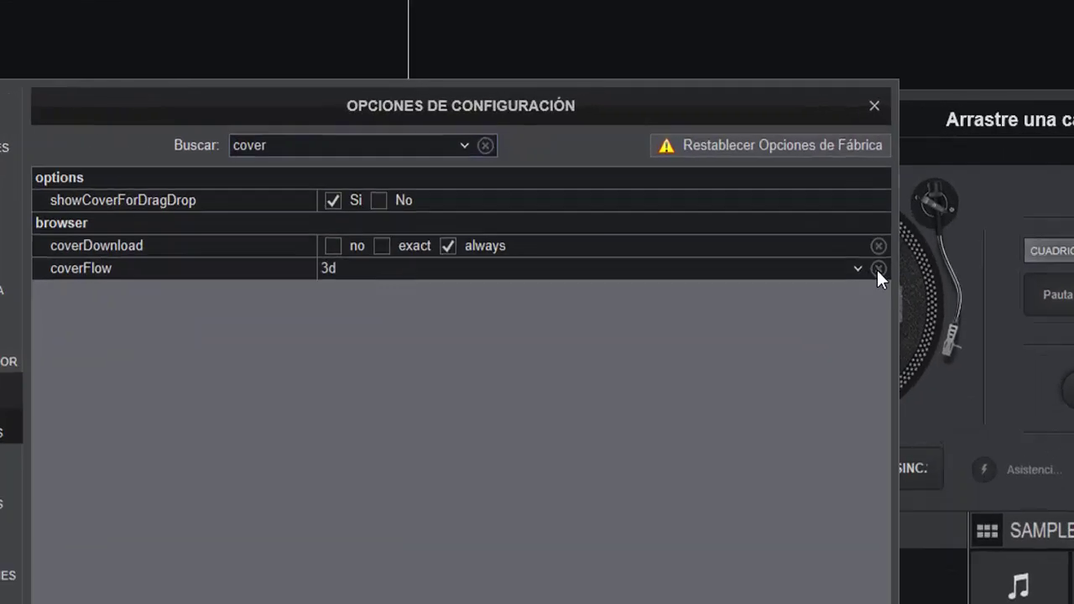
pyautogui.click(878, 268)
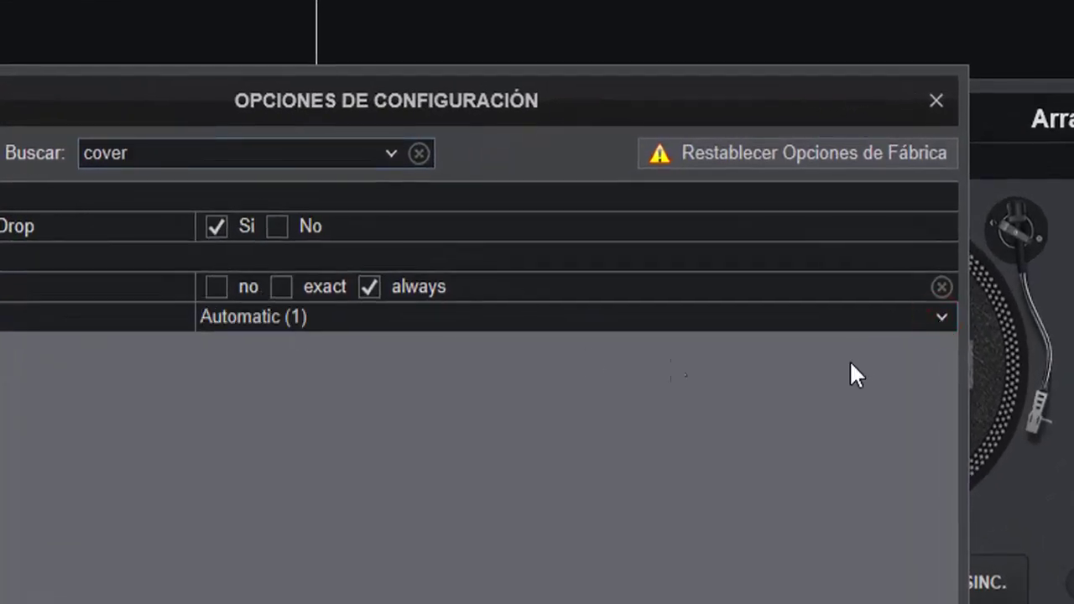
pyautogui.click(935, 99)
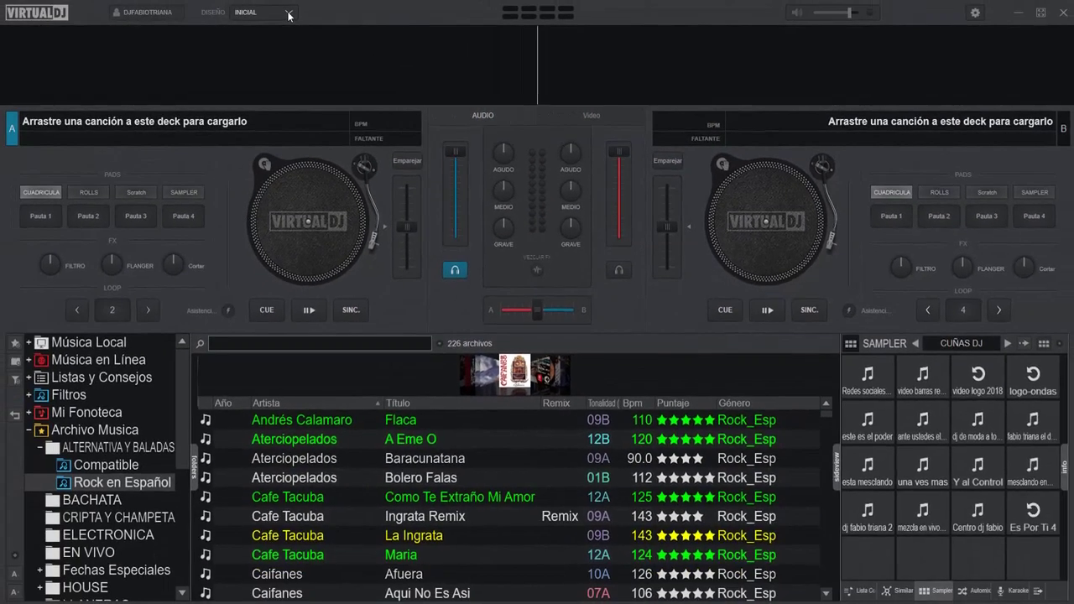
# Switch the skin layout to PRO and back to INICIAL to refresh the browser
pyautogui.click(289, 13)
pyautogui.click(309, 41)
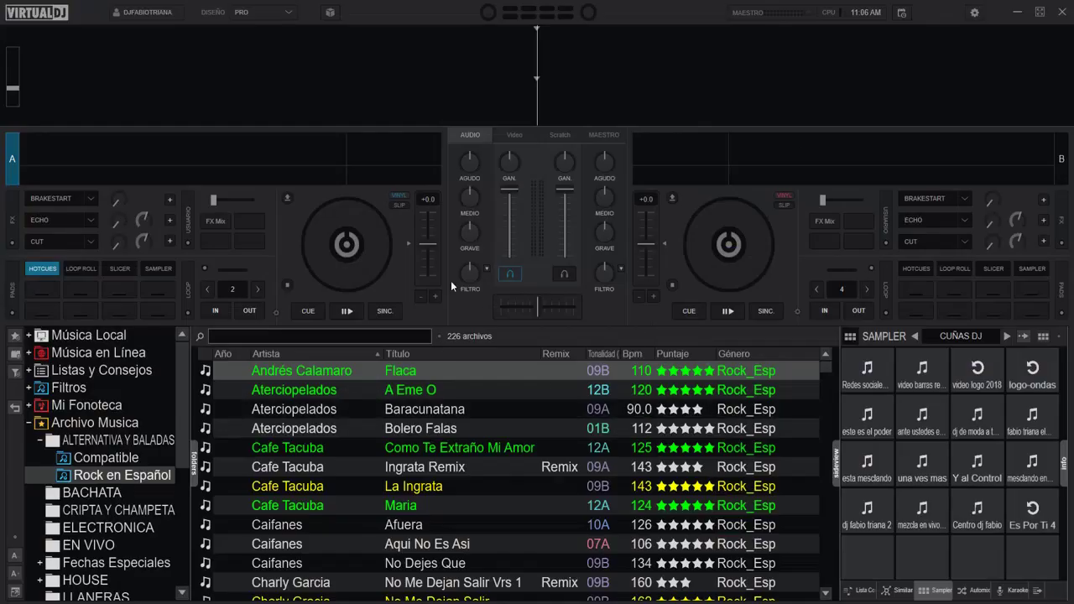
pyautogui.click(290, 13)
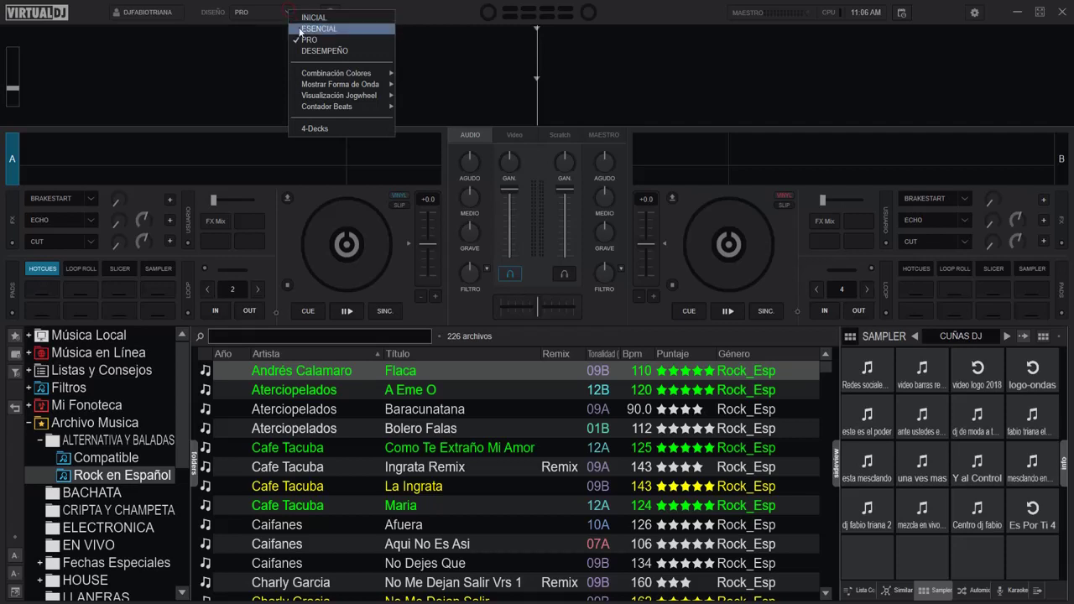
pyautogui.click(315, 18)
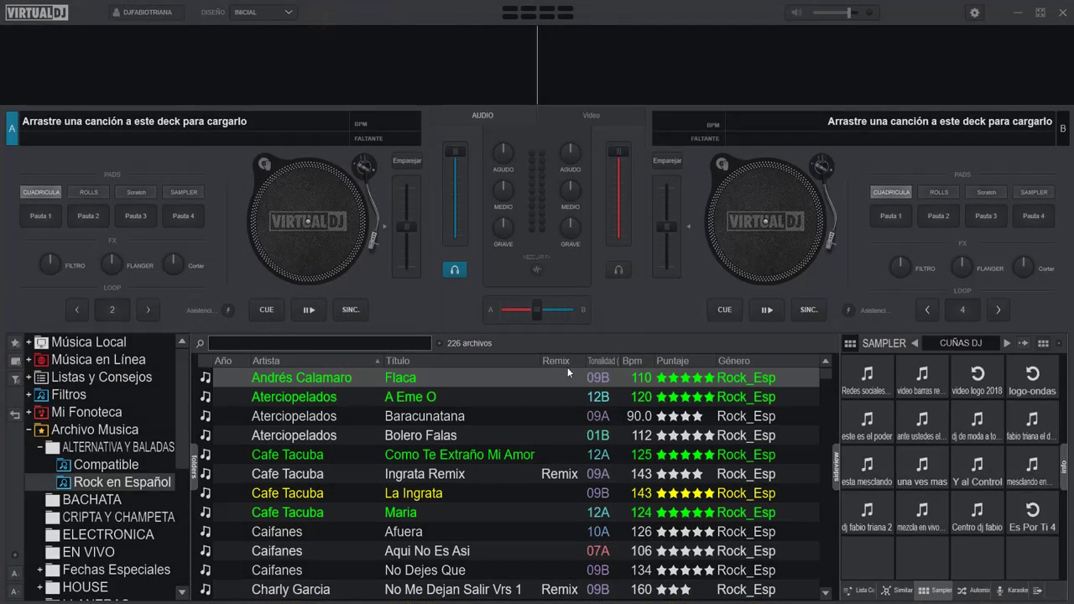
# Restart VirtualDJ and make the album cover strip taller, selecting Baracunatana and Como Te Extraño Mi Amor to check the covers
pyautogui.click(1060, 13)
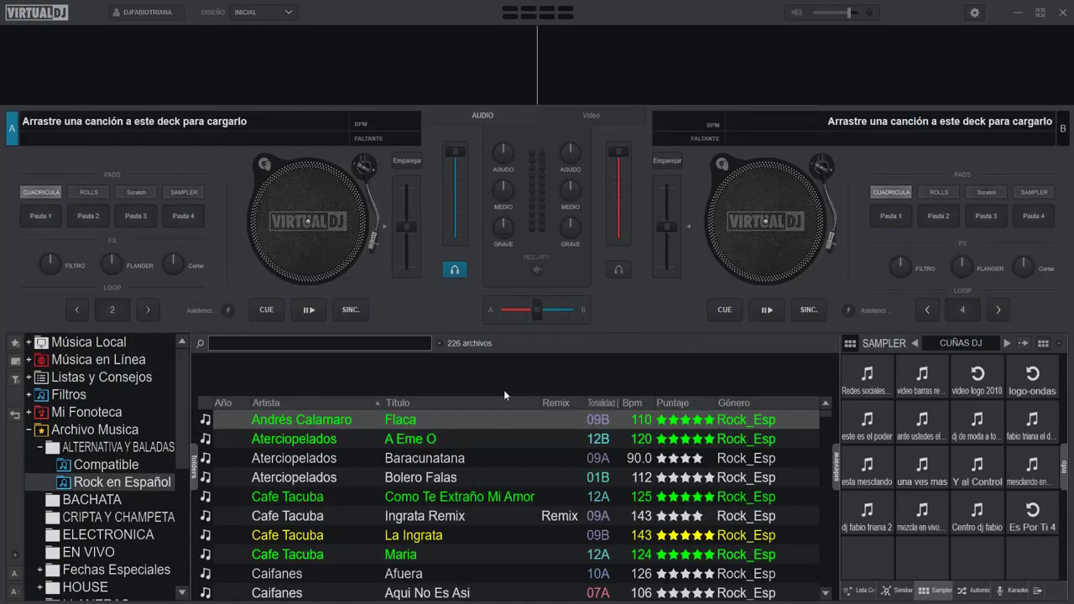
pyautogui.moveTo(504, 394); pyautogui.dragTo(500, 413)
pyautogui.click(437, 475)
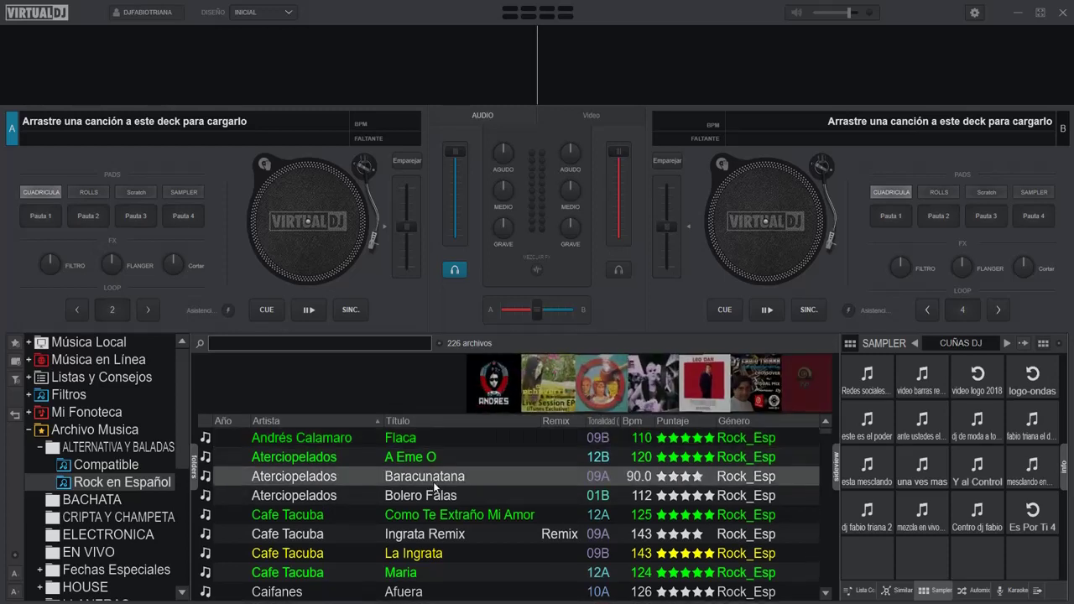
pyautogui.click(436, 514)
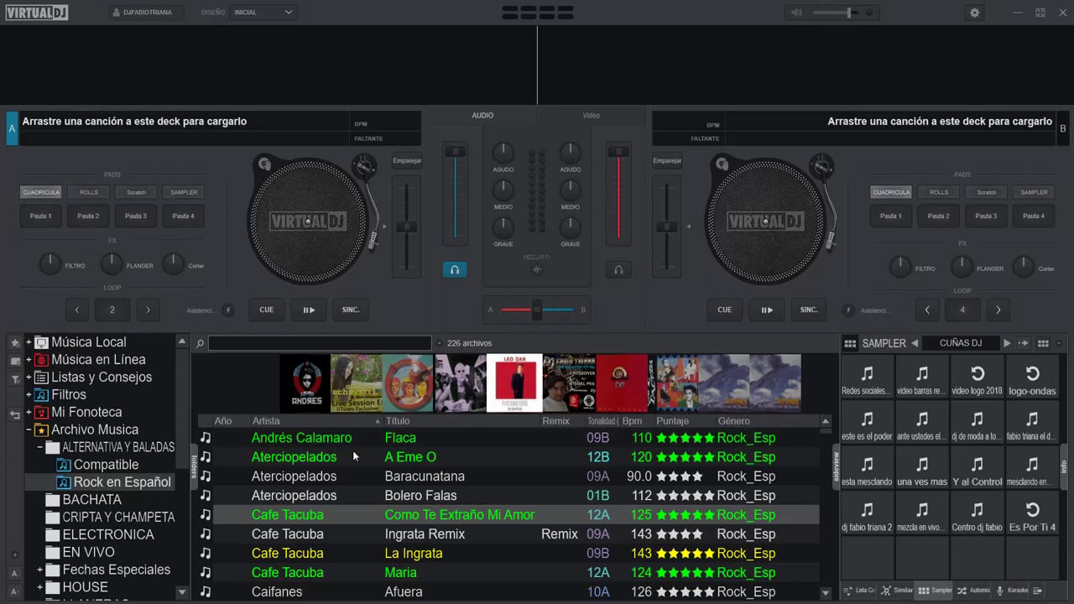
# Show the Portada del Álbum column in the song list, and hide it again
pyautogui.rightClick(770, 419)
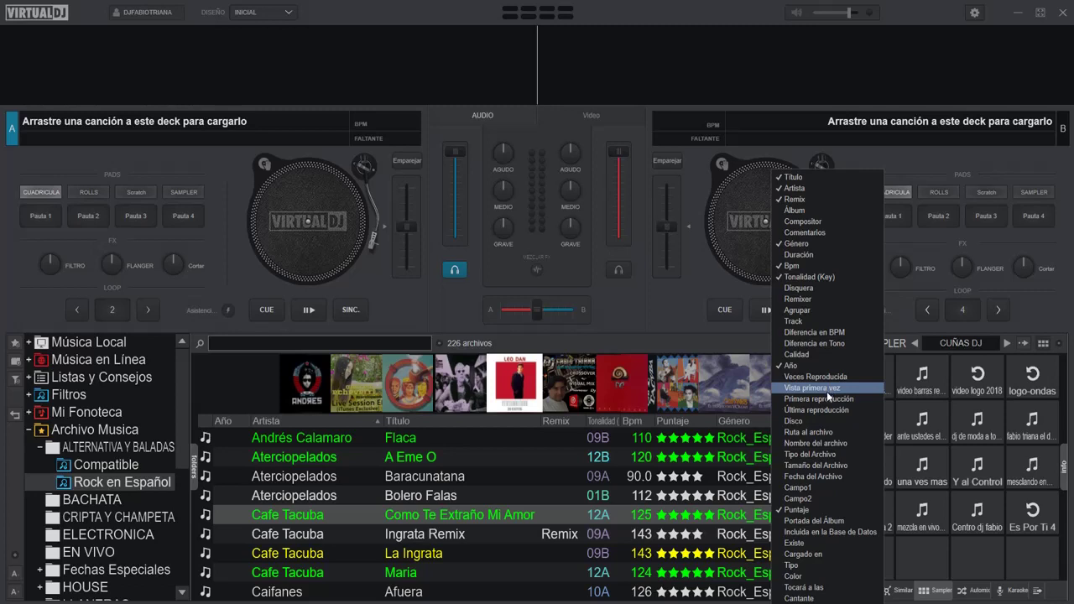
pyautogui.click(816, 521)
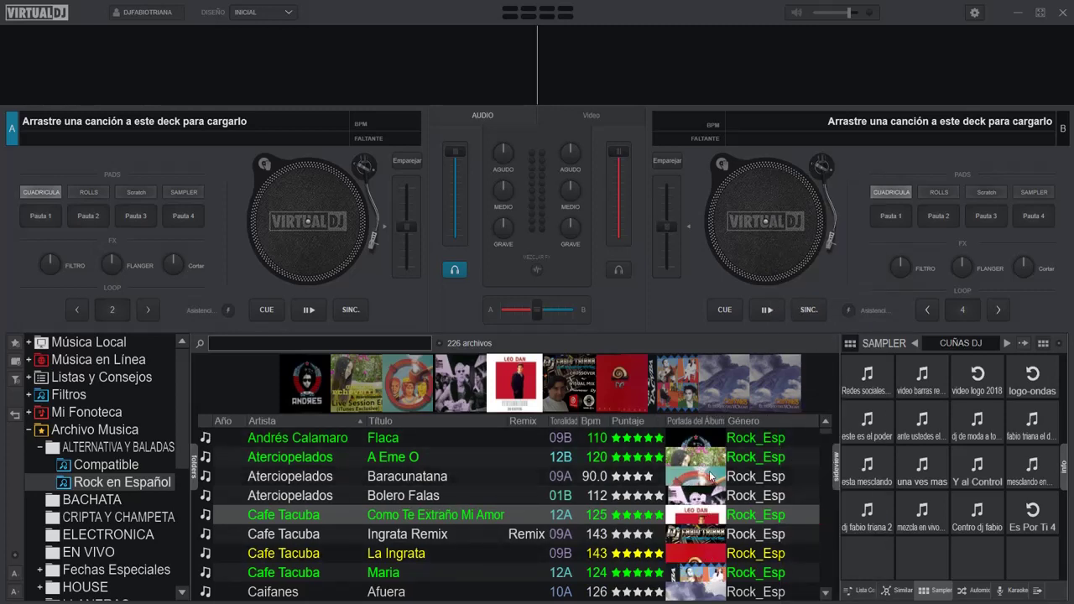
pyautogui.rightClick(696, 418)
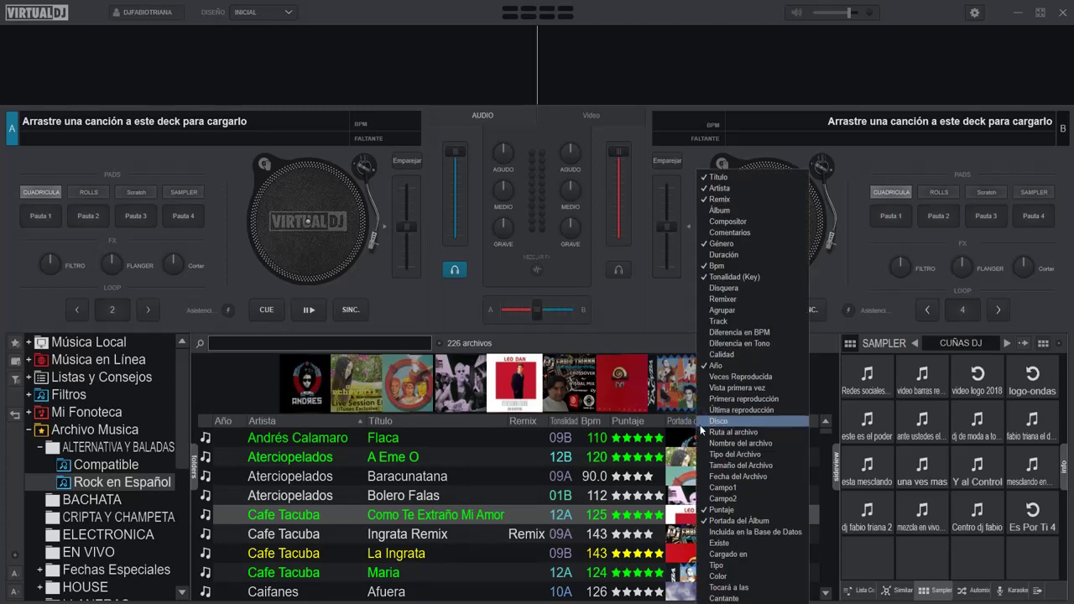
pyautogui.click(760, 521)
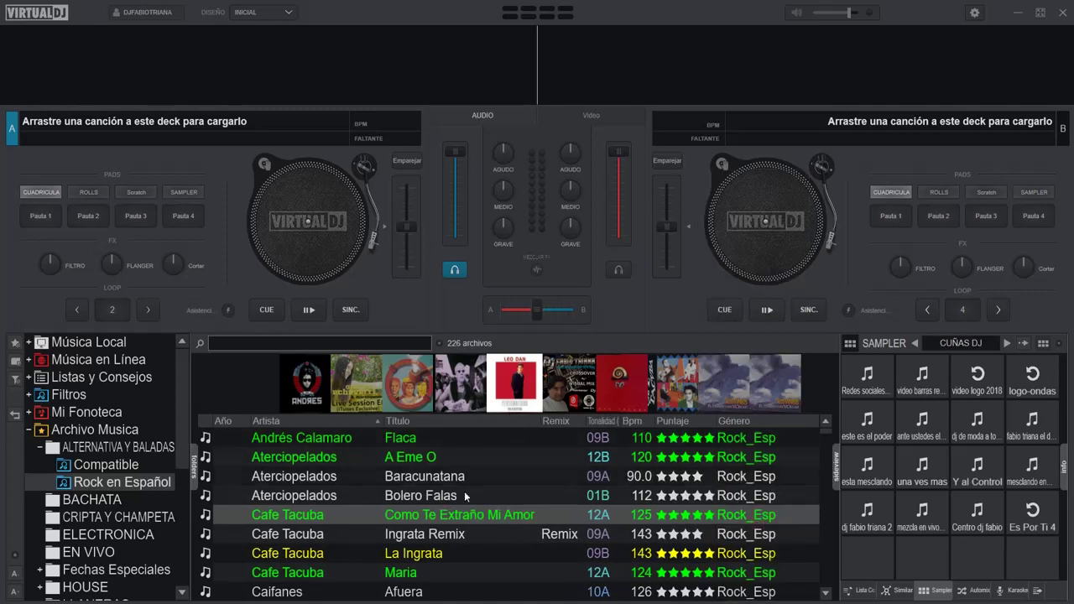
# Select Maria in the song list and switch the skin layout to PRO
pyautogui.scroll(-2, 460, 498)
pyautogui.click(395, 497)
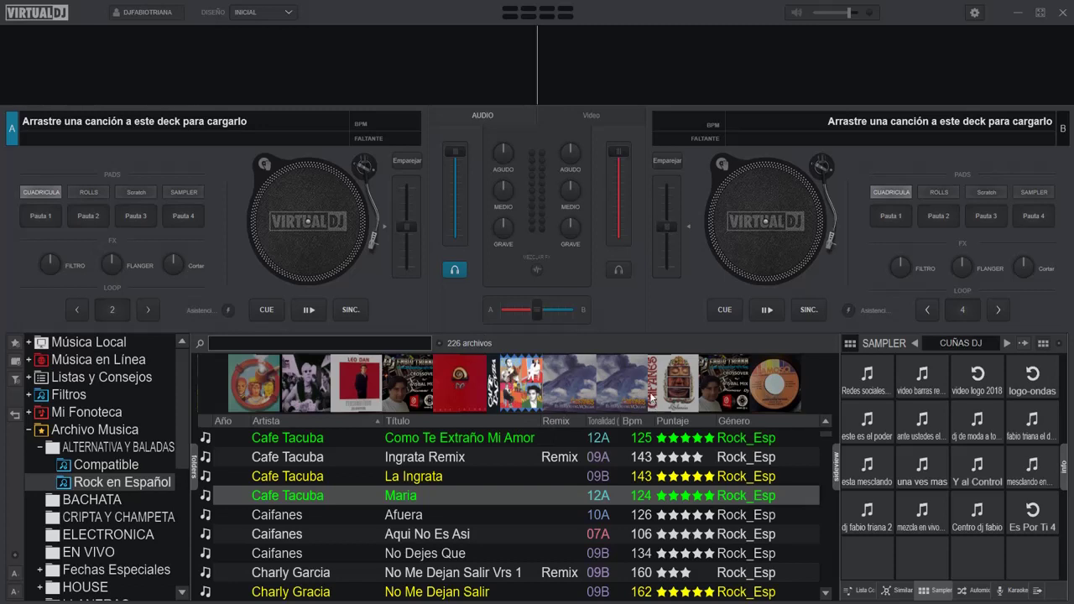
pyautogui.click(286, 15)
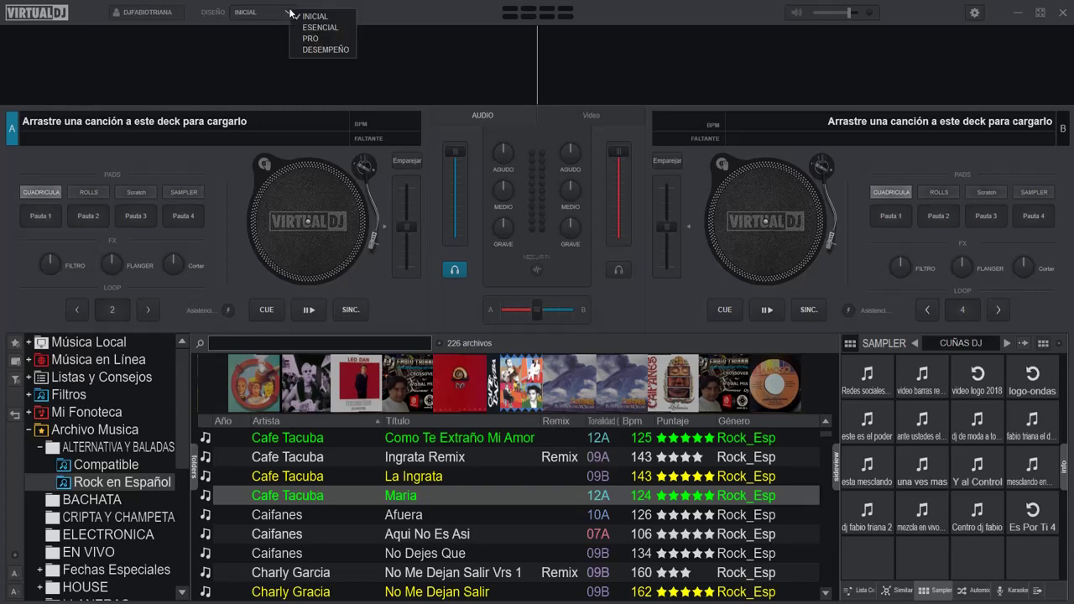
pyautogui.click(337, 38)
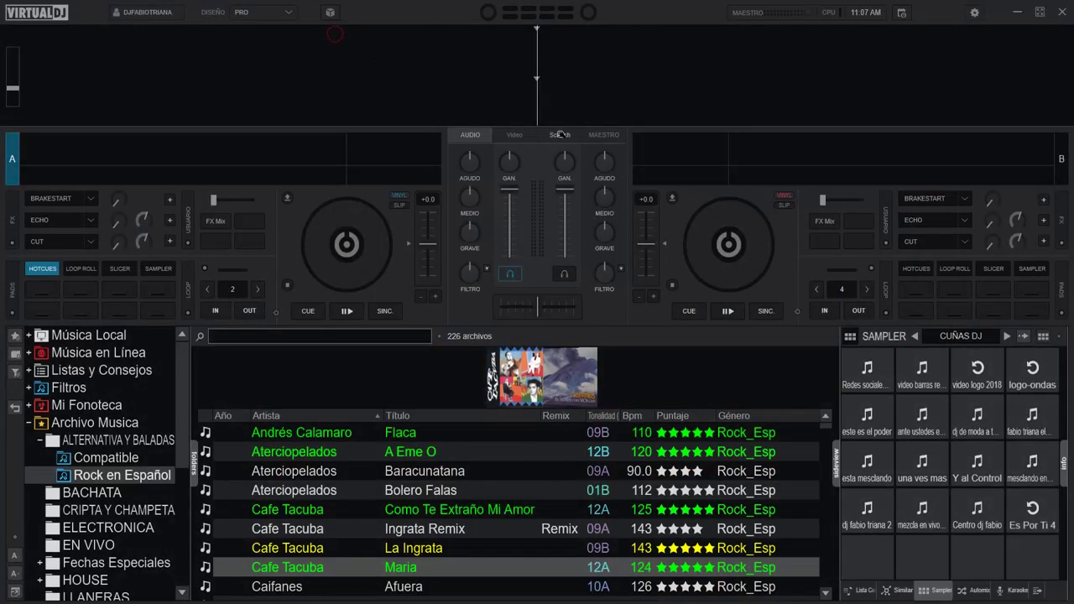